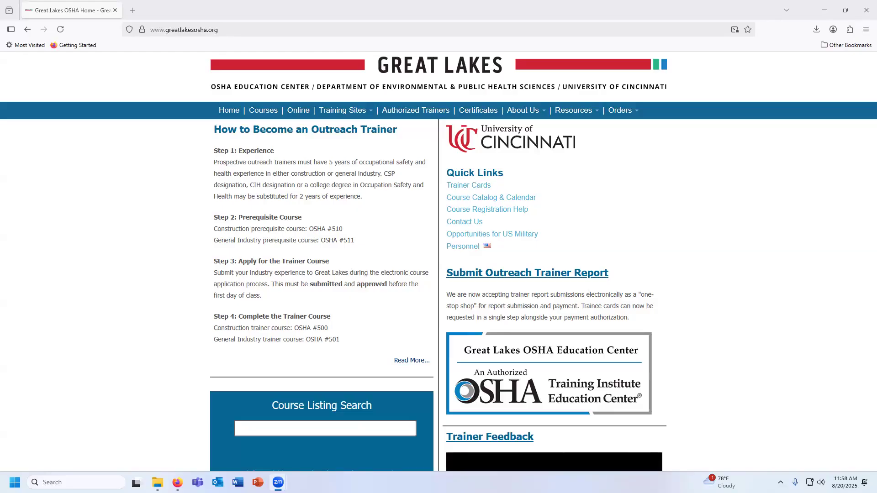
Open the outreach trainer report submission page and start registering a new account with the trainer's email address
{"action": "left_click", "coordinate": [536, 277]}
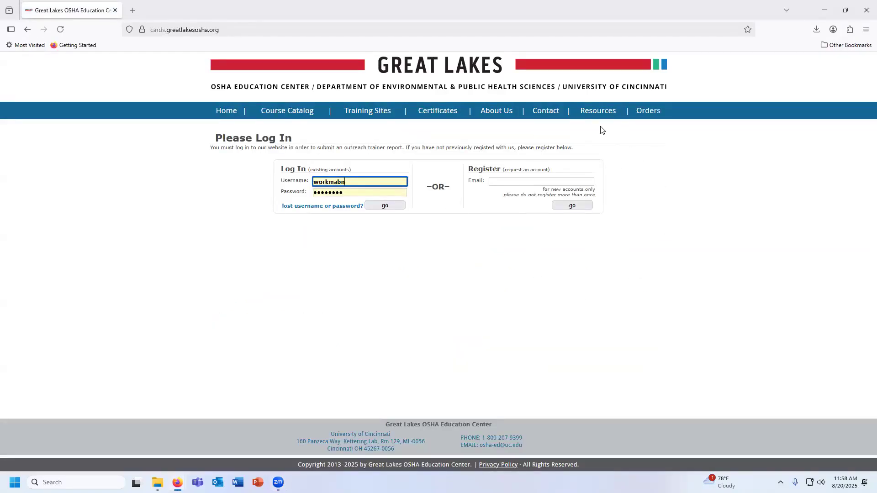
{"action": "left_click", "coordinate": [522, 184]}
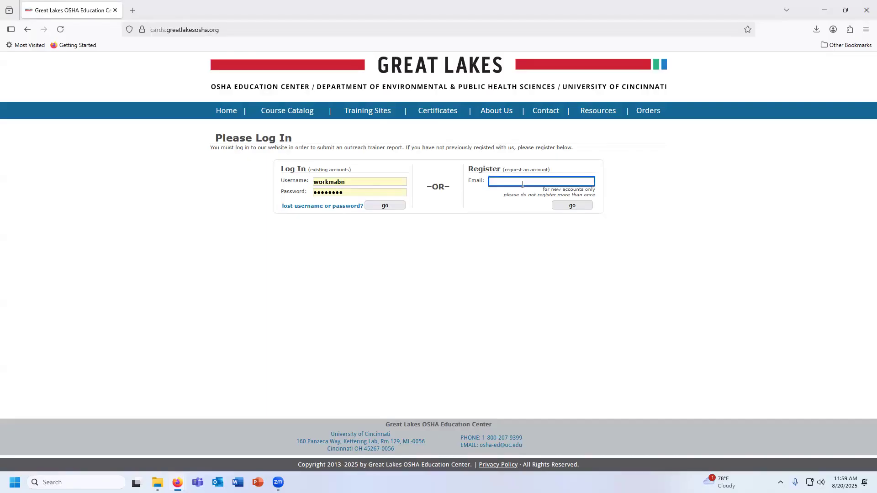
{"action": "type", "text": "bran"}
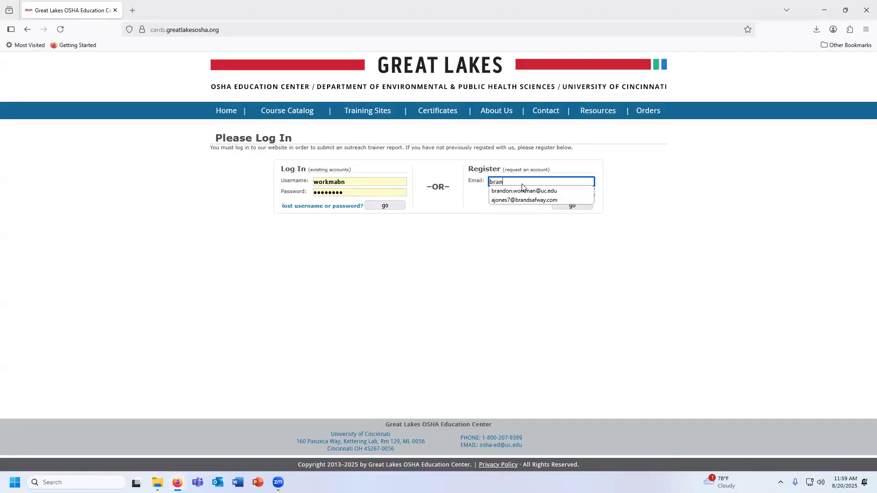
{"action": "left_click", "coordinate": [522, 190]}
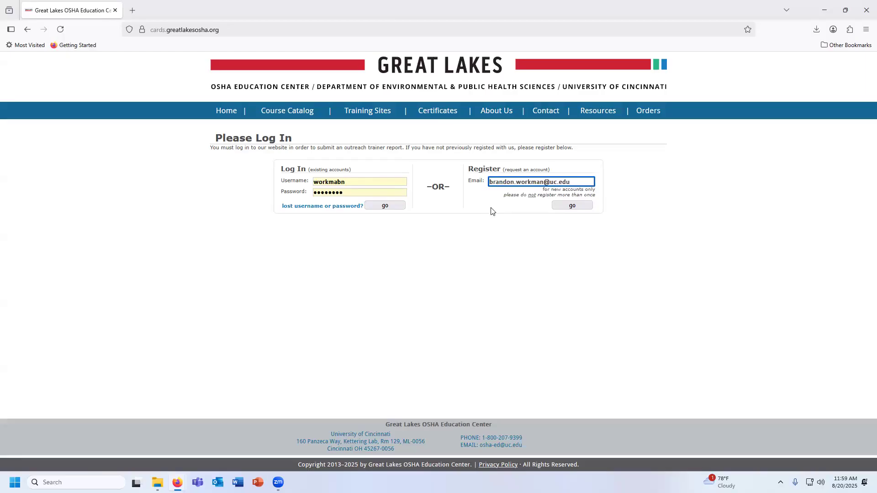
{"action": "left_click", "coordinate": [576, 209]}
Review the account registration form, from the name and trainer course fields to the data sharing options
{"action": "scroll", "coordinate": [578, 212], "scroll_direction": "down", "scroll_amount": 1}
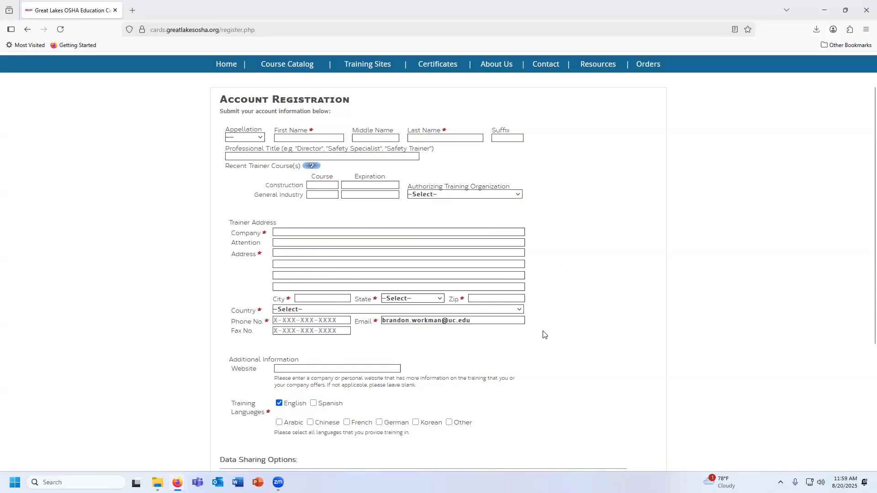
{"action": "scroll", "coordinate": [543, 335], "scroll_direction": "down", "scroll_amount": 3}
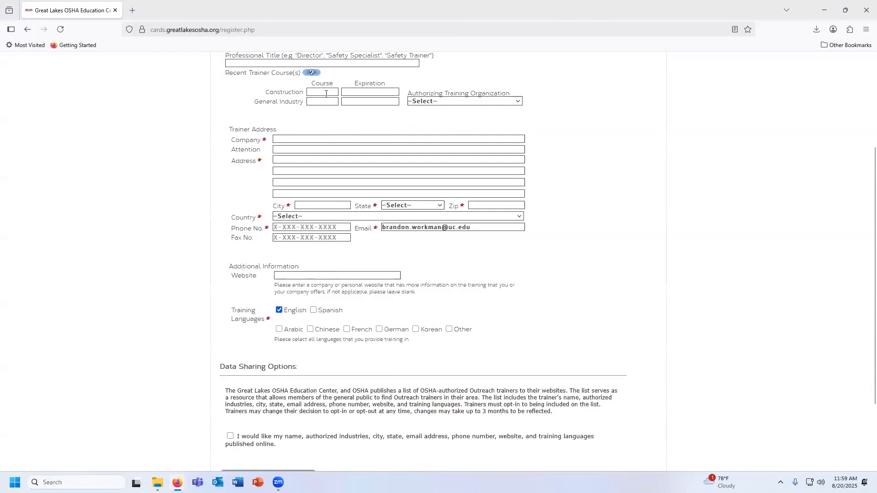
{"action": "scroll", "coordinate": [615, 270], "scroll_direction": "down", "scroll_amount": 3}
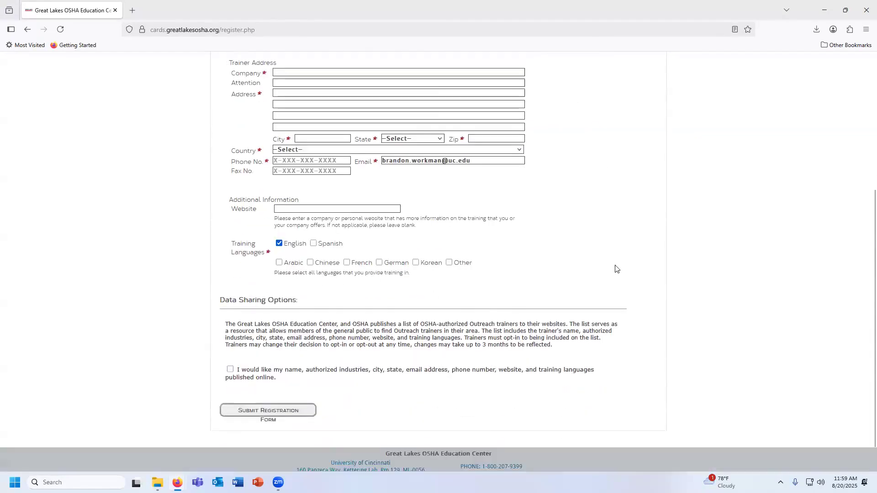
{"action": "scroll", "coordinate": [615, 269], "scroll_direction": "down", "scroll_amount": 1}
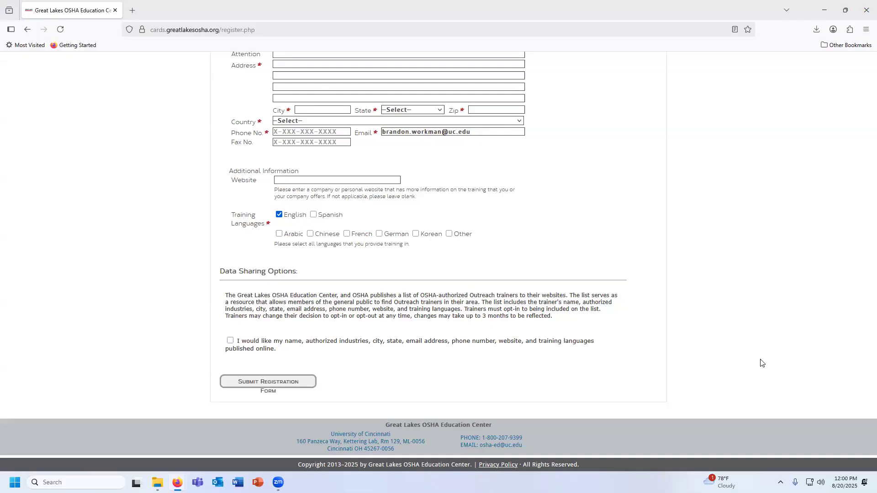
{"action": "scroll", "coordinate": [455, 219], "scroll_direction": "up", "scroll_amount": 5}
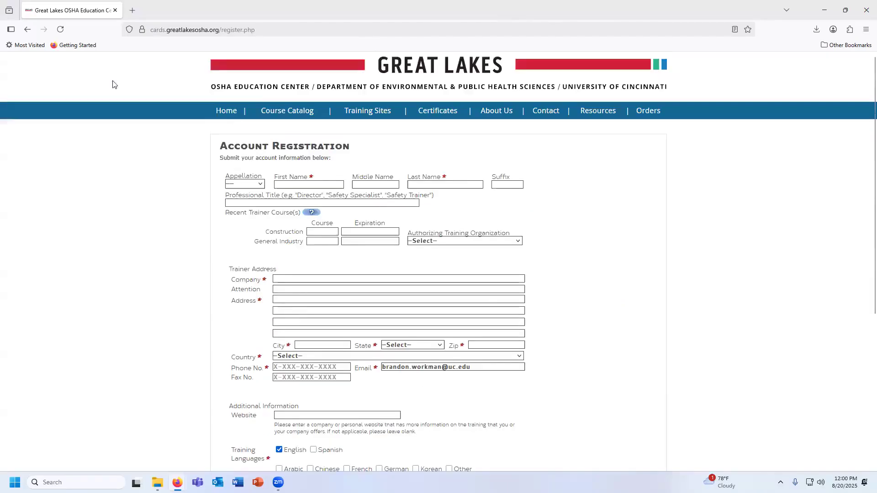
Return to the login page and log in to the existing account with the prefilled credentials
{"action": "left_click", "coordinate": [28, 29]}
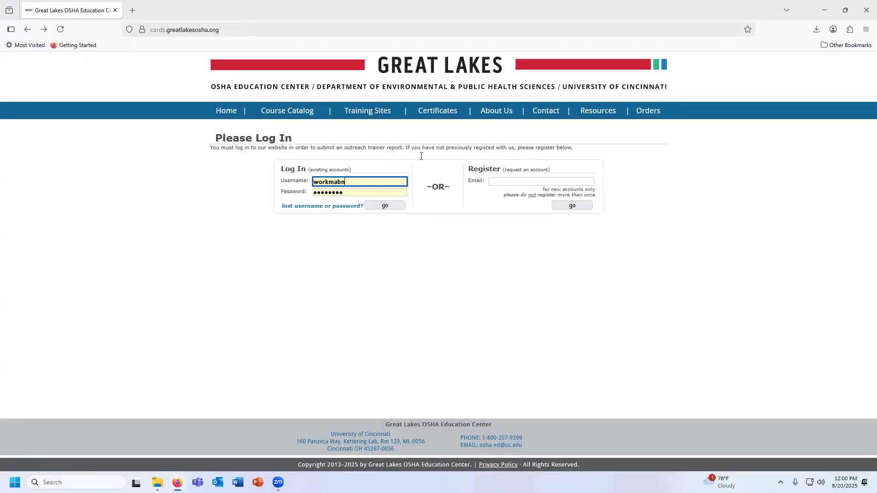
{"action": "left_click", "coordinate": [393, 208]}
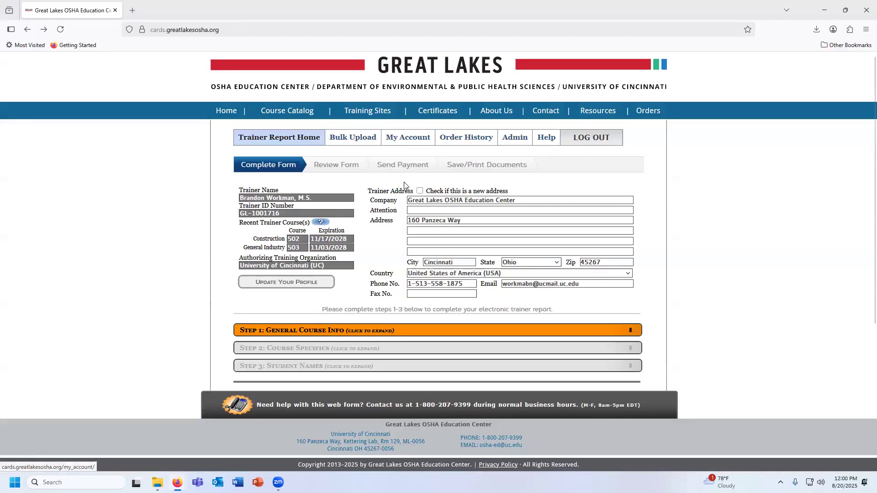
Expand the General Course Info section, setting the instruction type to General Industry and the course conducted to 10-Hour
{"action": "scroll", "coordinate": [160, 200], "scroll_direction": "down", "scroll_amount": 1}
{"action": "scroll", "coordinate": [160, 199], "scroll_direction": "down", "scroll_amount": 1}
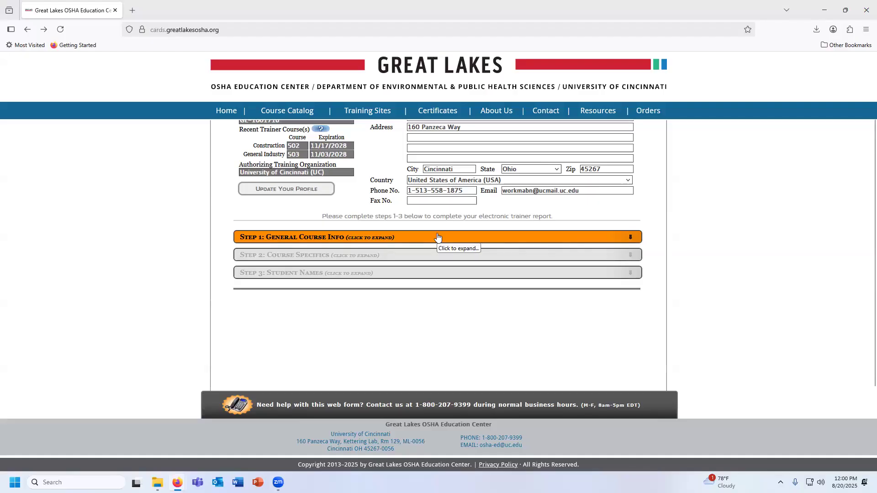
{"action": "left_click", "coordinate": [552, 244]}
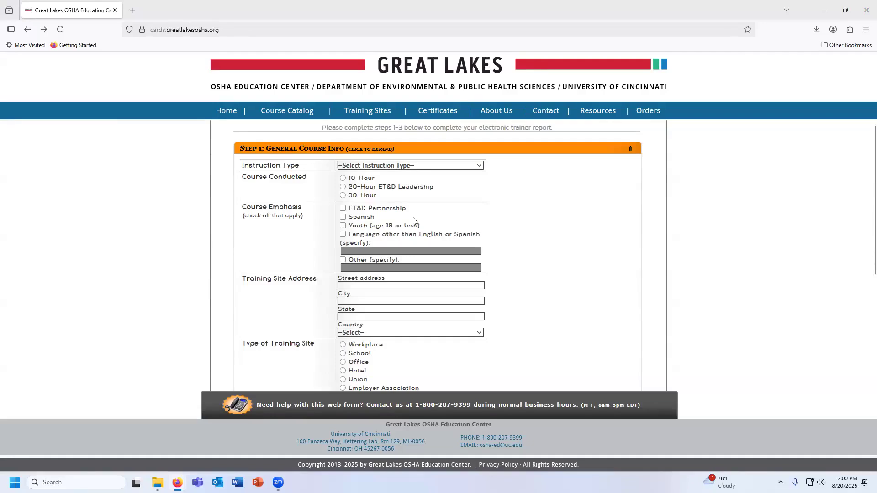
{"action": "left_click", "coordinate": [480, 165]}
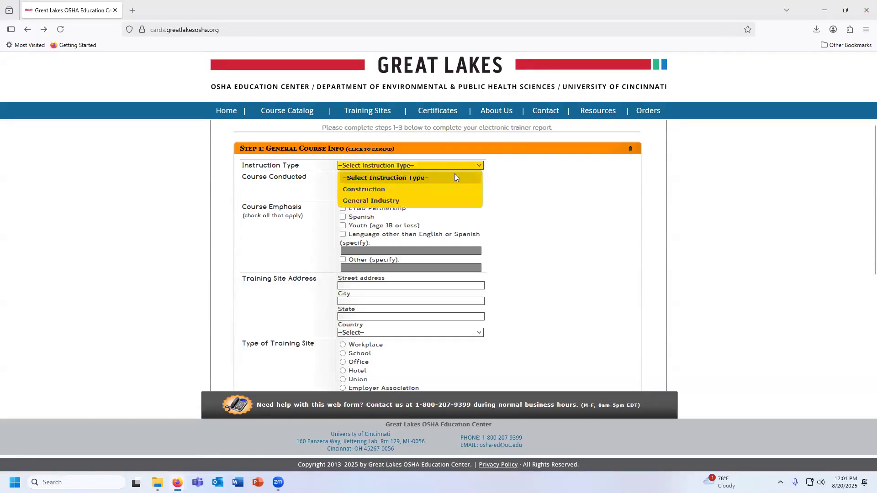
{"action": "left_click", "coordinate": [390, 202]}
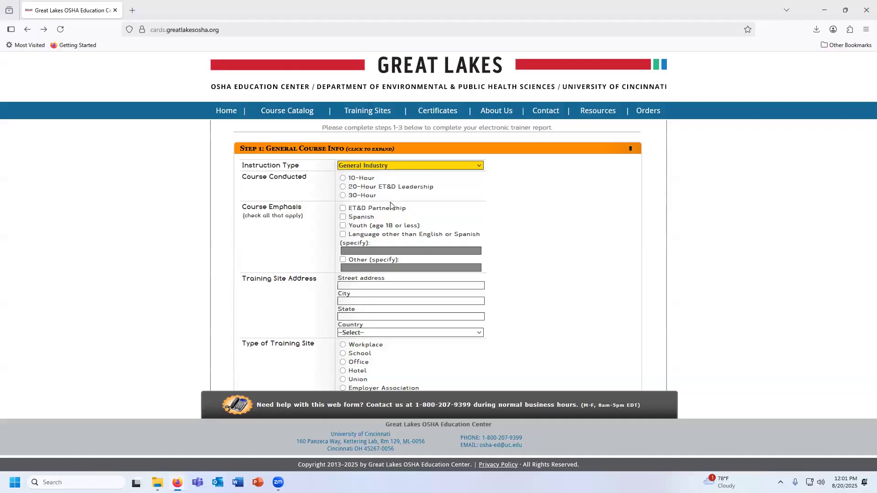
{"action": "left_click", "coordinate": [363, 178]}
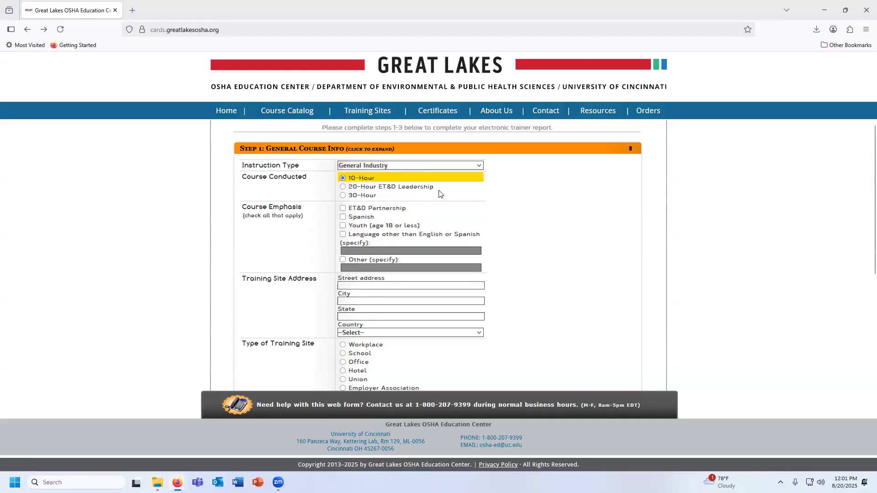
Fill in the training site's street address, city, state and country using the saved address suggestion
{"action": "scroll", "coordinate": [438, 191], "scroll_direction": "down", "scroll_amount": 1}
{"action": "scroll", "coordinate": [438, 194], "scroll_direction": "down", "scroll_amount": 1}
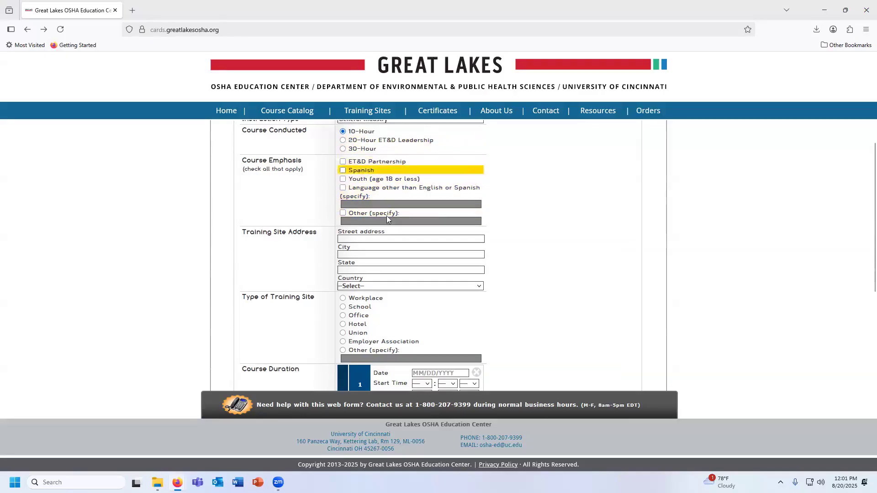
{"action": "scroll", "coordinate": [460, 213], "scroll_direction": "down", "scroll_amount": 1}
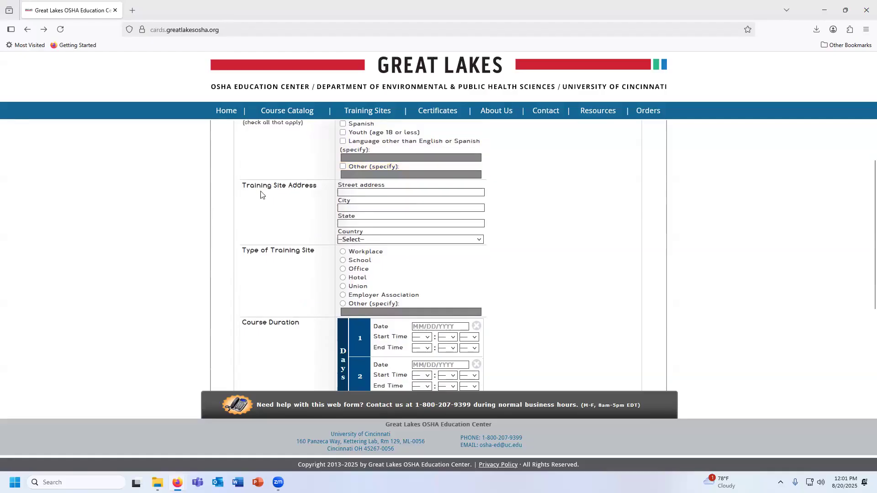
{"action": "left_click", "coordinate": [352, 193]}
{"action": "type", "text": "160"}
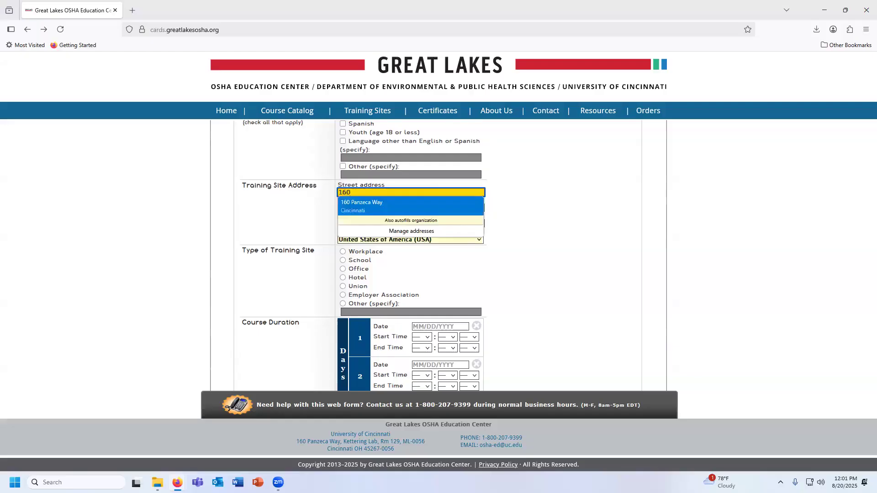
{"action": "left_click", "coordinate": [399, 206]}
{"action": "scroll", "coordinate": [398, 211], "scroll_direction": "up", "scroll_amount": 2}
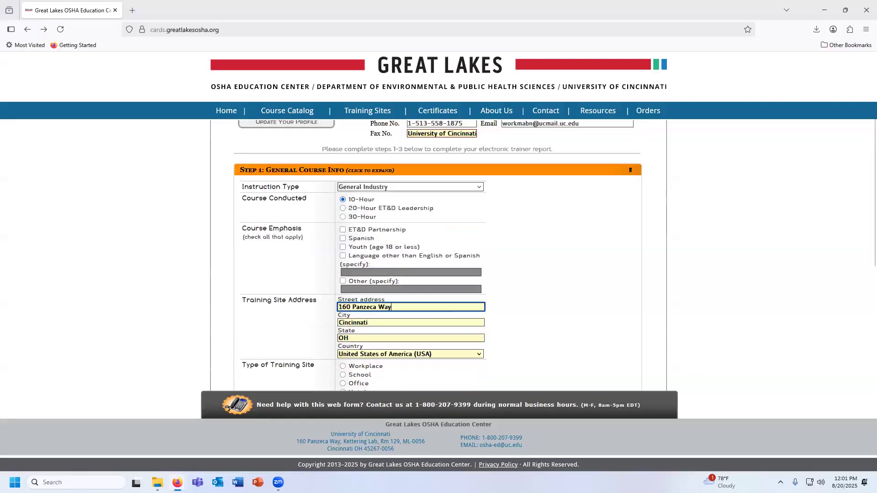
Set the type of training site to School
{"action": "scroll", "coordinate": [399, 211], "scroll_direction": "down", "scroll_amount": 4}
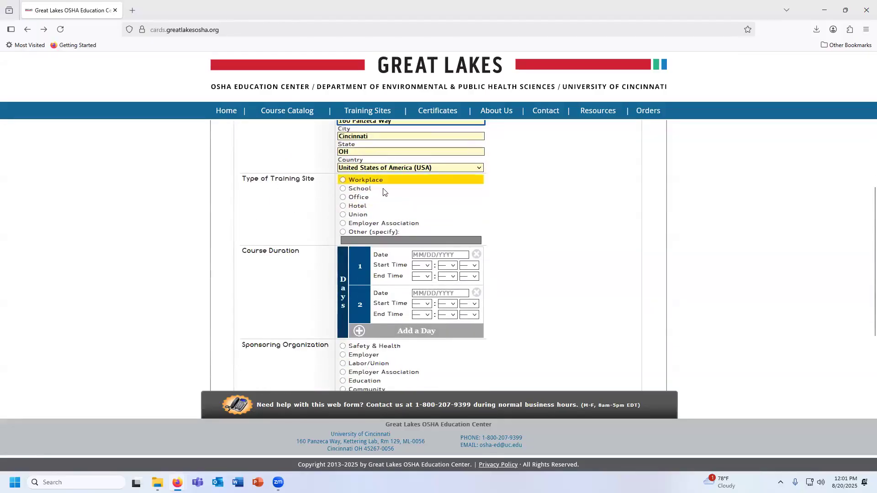
{"action": "scroll", "coordinate": [366, 188], "scroll_direction": "down", "scroll_amount": 3}
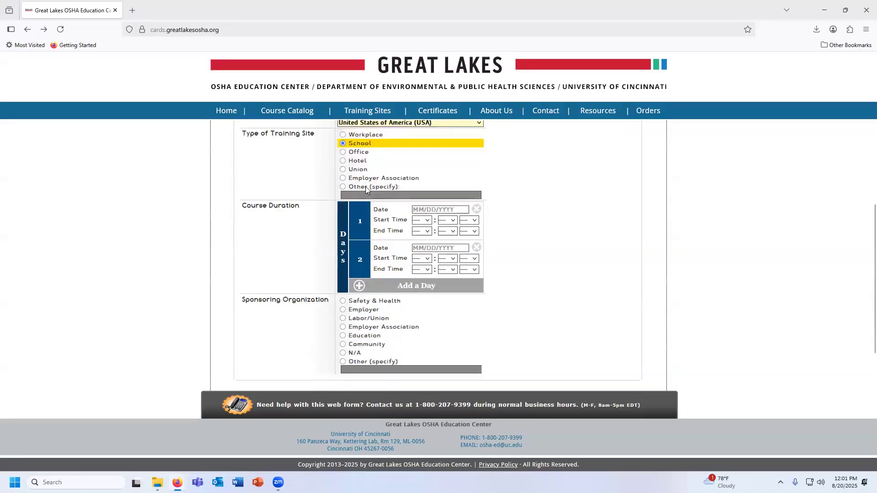
{"action": "scroll", "coordinate": [255, 161], "scroll_direction": "up", "scroll_amount": 1}
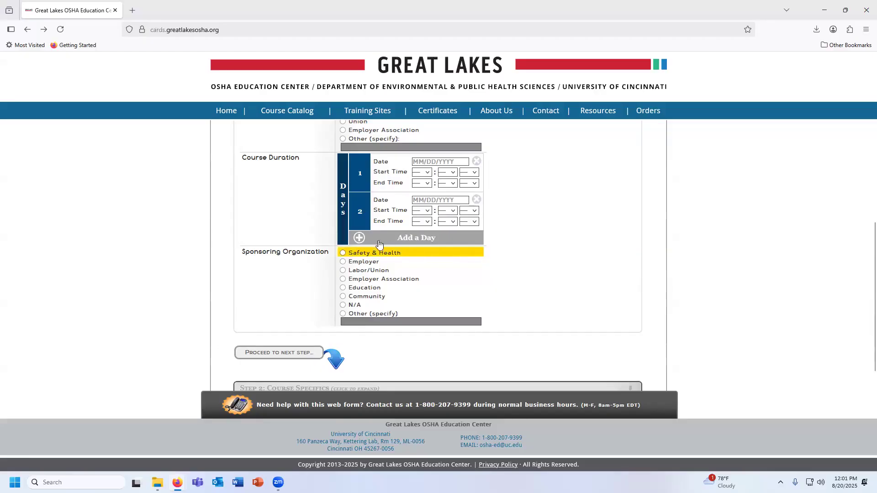
Add three extra days to the course duration and remove them again
{"action": "left_click", "coordinate": [455, 243]}
{"action": "left_click", "coordinate": [455, 277]}
{"action": "left_click", "coordinate": [451, 315]}
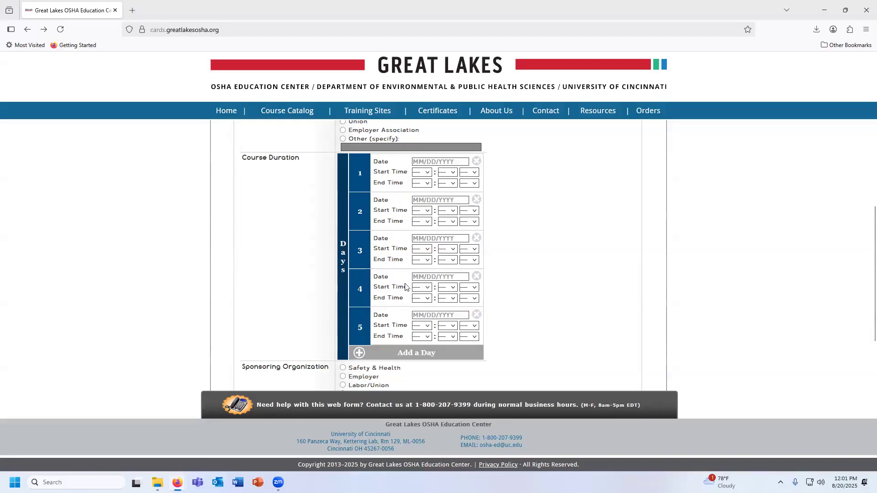
{"action": "left_click", "coordinate": [476, 315]}
{"action": "left_click", "coordinate": [476, 276]}
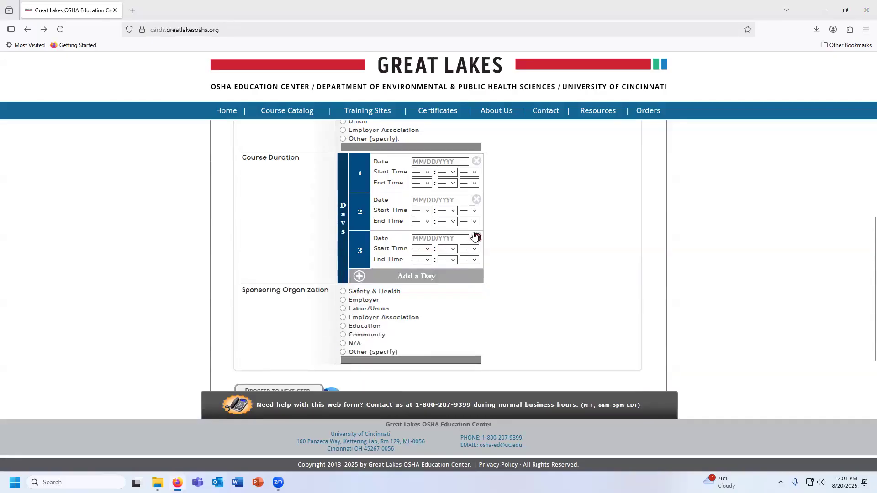
{"action": "left_click", "coordinate": [476, 238]}
Set the course duration dates to 08/04/2025 for day 1 and 08/05/2025 for day 2
{"action": "left_click", "coordinate": [441, 162]}
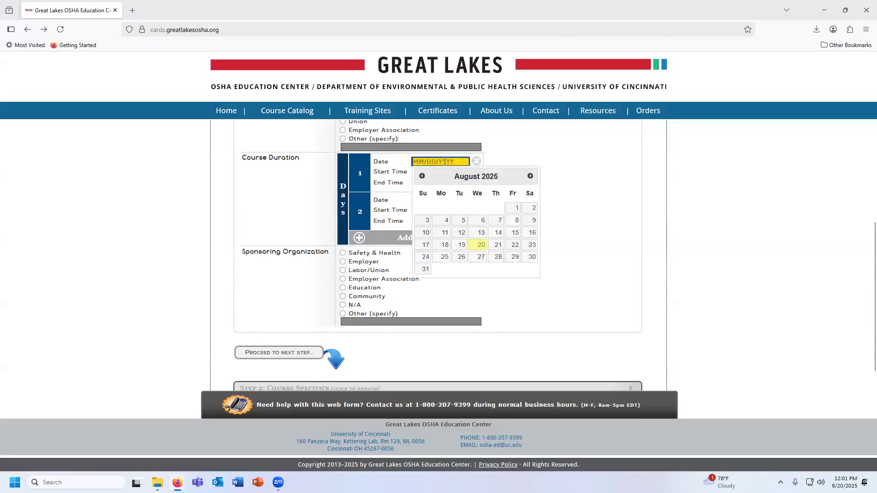
{"action": "left_click", "coordinate": [442, 224]}
{"action": "left_click", "coordinate": [431, 199]}
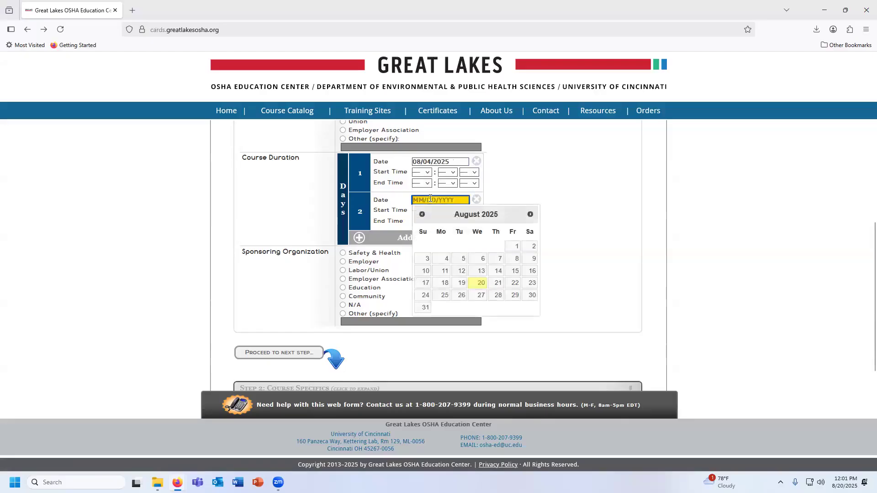
{"action": "left_click", "coordinate": [459, 259]}
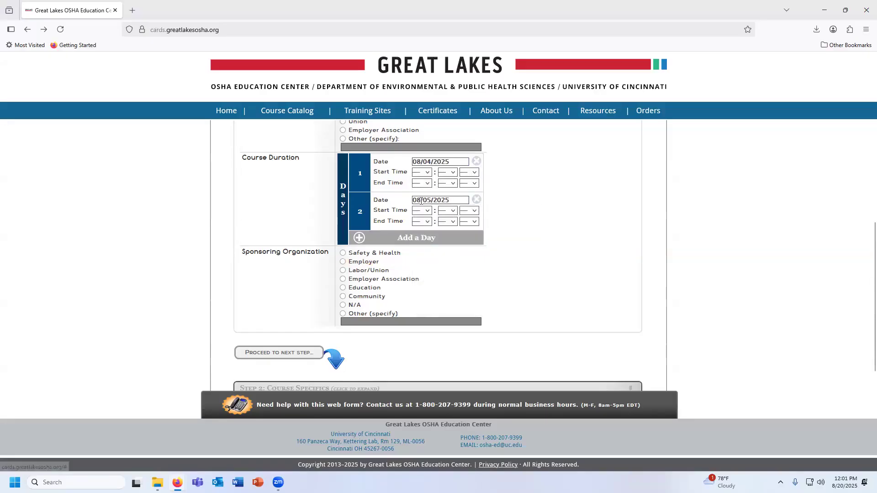
Set the start time of course day 1 to 8:00 am
{"action": "left_click", "coordinate": [427, 172]}
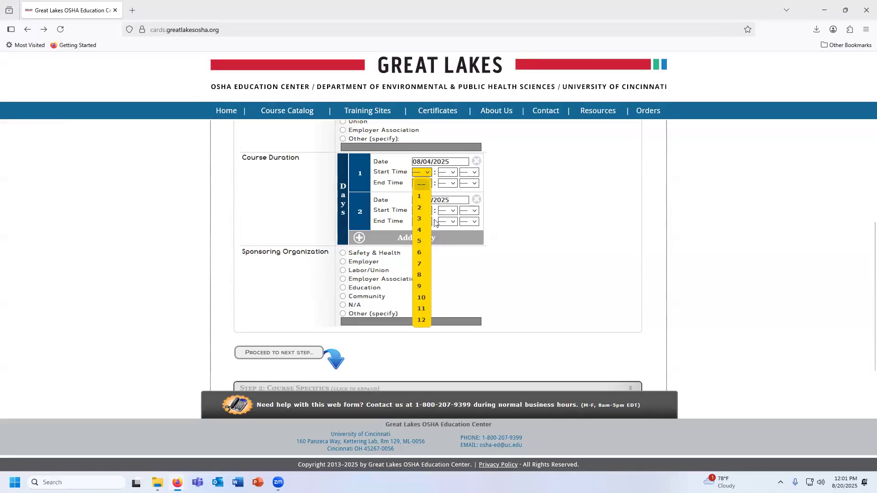
{"action": "left_click", "coordinate": [420, 276]}
{"action": "left_click", "coordinate": [452, 172]}
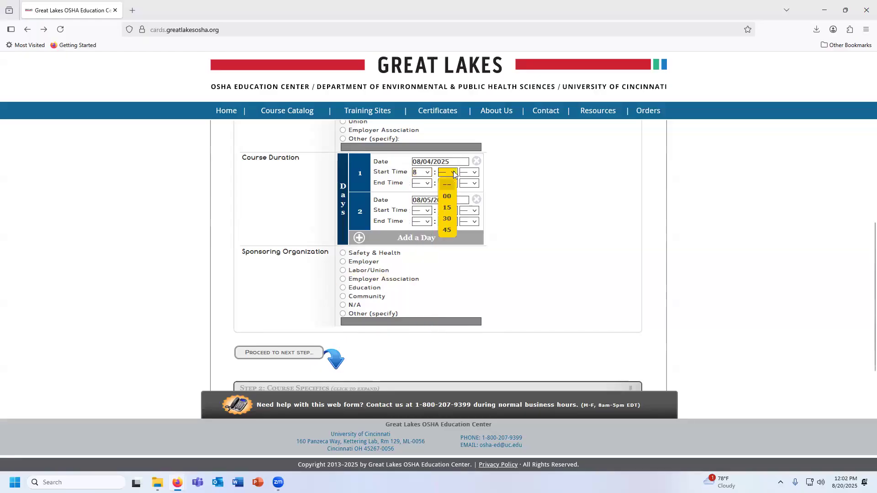
{"action": "left_click", "coordinate": [447, 196]}
{"action": "left_click", "coordinate": [469, 172]}
{"action": "left_click", "coordinate": [468, 196]}
Set the end time of course day 1 to 4:30 pm
{"action": "left_click", "coordinate": [421, 184]}
{"action": "left_click", "coordinate": [421, 247]}
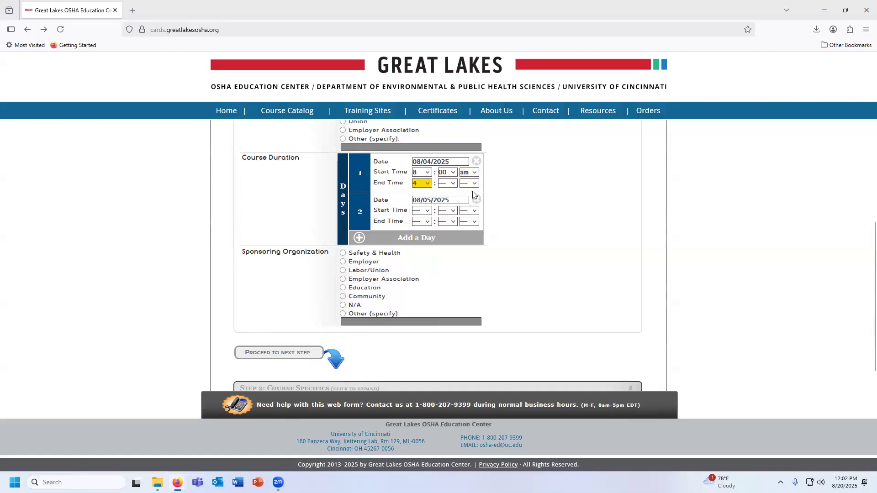
{"action": "left_click", "coordinate": [447, 184]}
{"action": "left_click", "coordinate": [446, 230]}
{"action": "left_click", "coordinate": [475, 186]}
{"action": "left_click", "coordinate": [468, 219]}
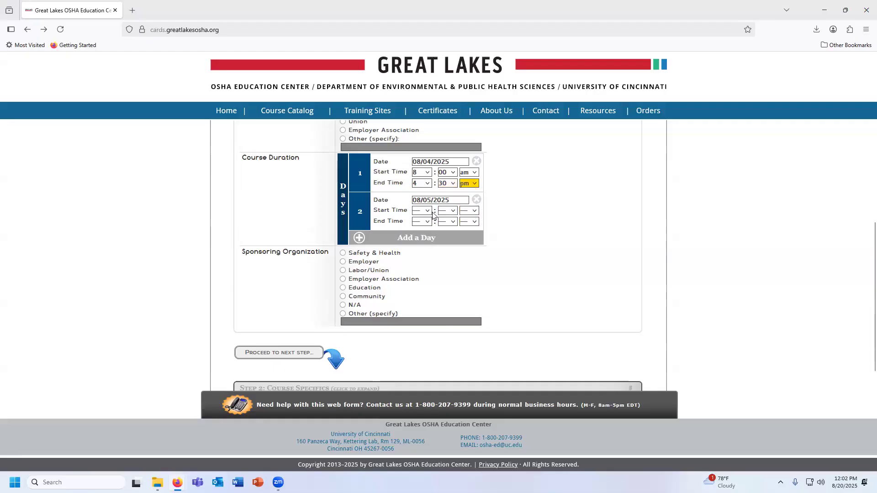
Set the start time of course day 2 to 8:00 am
{"action": "left_click", "coordinate": [428, 211]}
{"action": "left_click", "coordinate": [420, 313]}
{"action": "left_click", "coordinate": [454, 214]}
{"action": "left_click", "coordinate": [449, 235]}
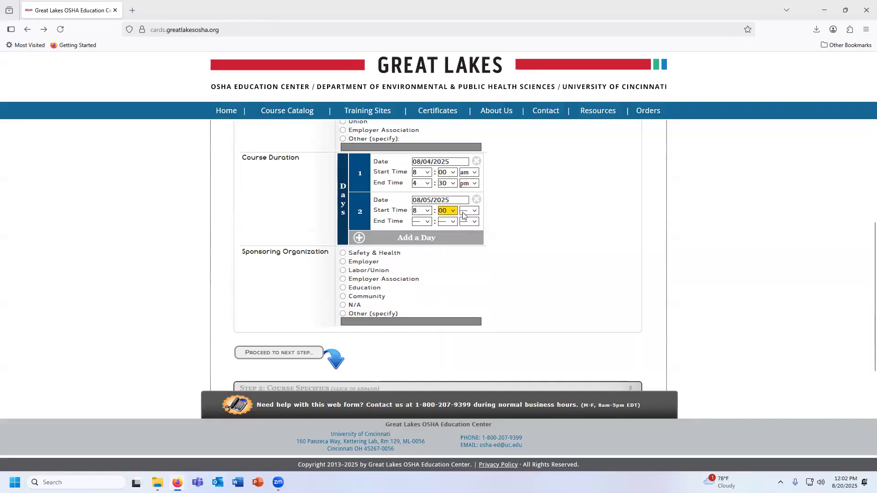
{"action": "left_click", "coordinate": [465, 213]}
{"action": "left_click", "coordinate": [463, 234]}
Set the end time of course day 2 to 11:30 am
{"action": "left_click", "coordinate": [422, 222]}
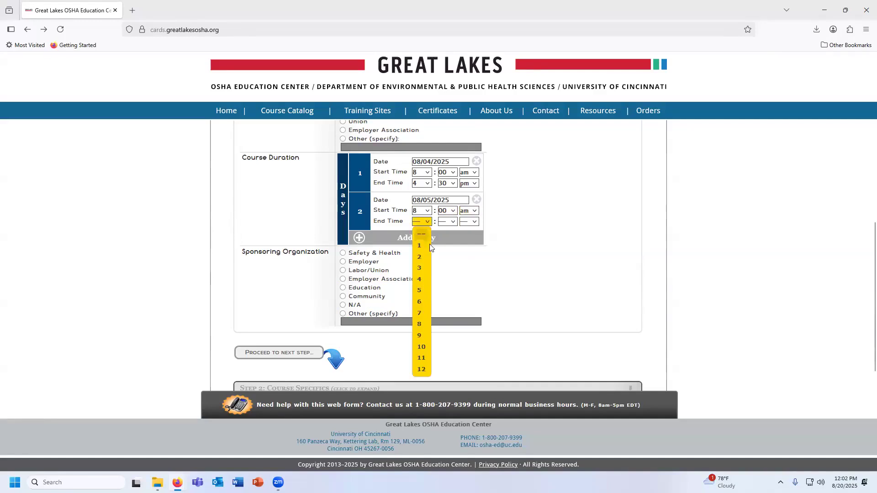
{"action": "left_click", "coordinate": [416, 358]}
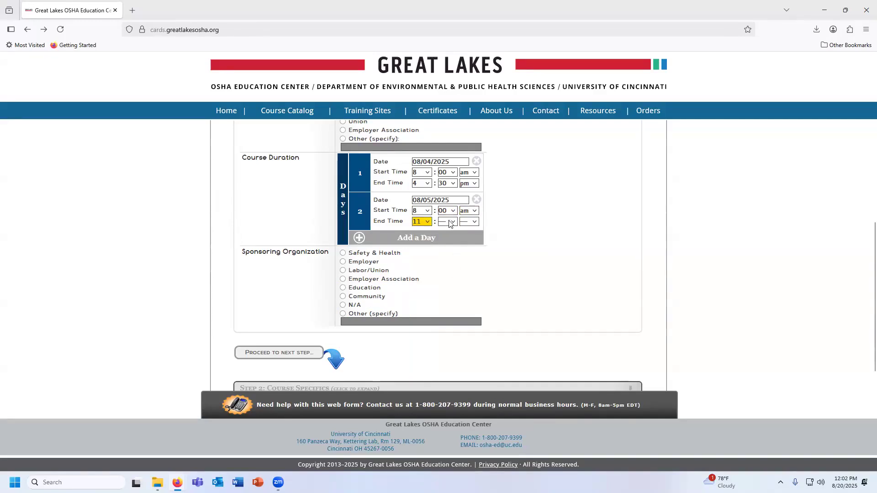
{"action": "left_click", "coordinate": [450, 222]}
{"action": "left_click", "coordinate": [447, 268]}
{"action": "left_click", "coordinate": [469, 221]}
{"action": "left_click", "coordinate": [470, 247]}
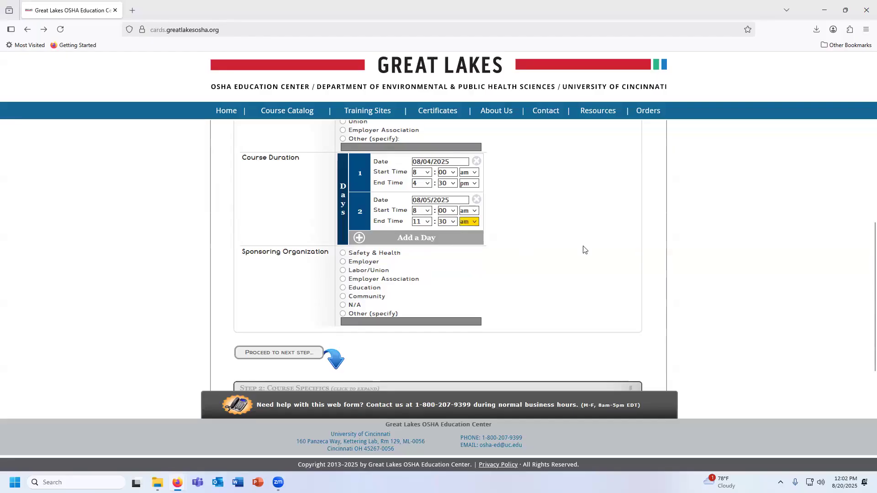
Choose Education as the sponsoring organization and proceed to the course specifics
{"action": "scroll", "coordinate": [583, 250], "scroll_direction": "down", "scroll_amount": 2}
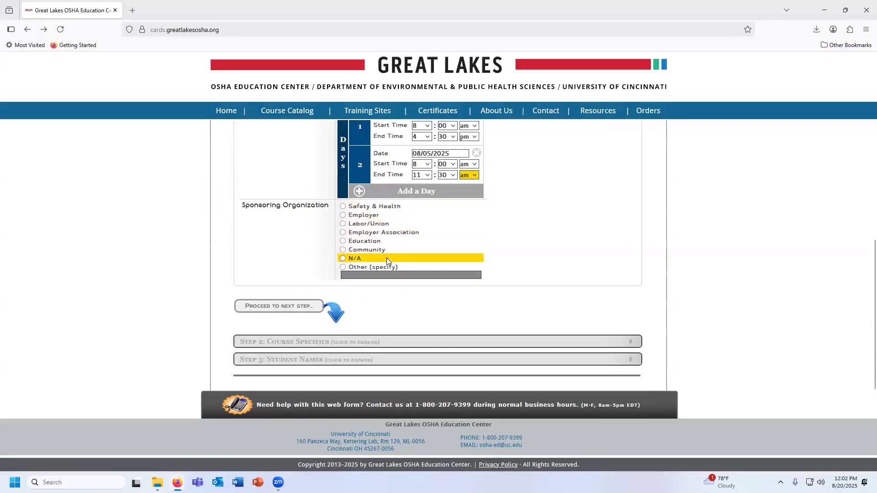
{"action": "left_click", "coordinate": [383, 242]}
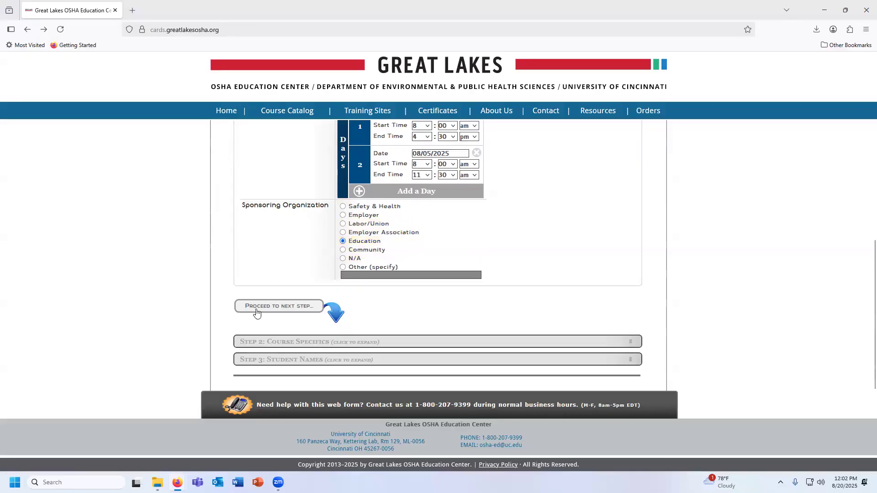
{"action": "left_click", "coordinate": [287, 309]}
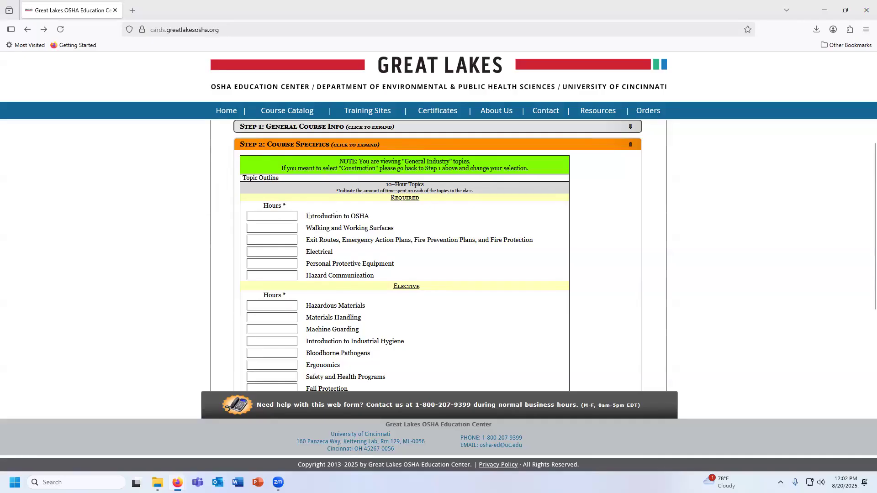
Enter 1 hour for each of the six required topics, from Introduction to OSHA through Hazard Communication
{"action": "scroll", "coordinate": [365, 219], "scroll_direction": "down", "scroll_amount": 1}
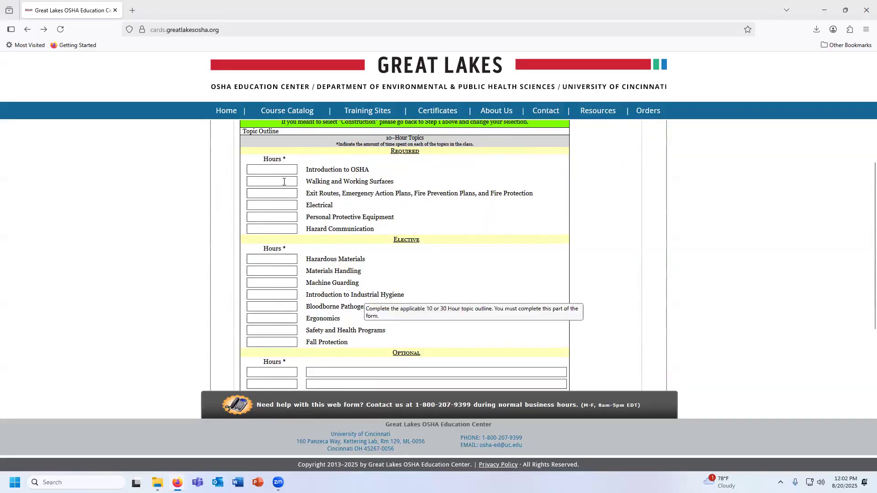
{"action": "left_click", "coordinate": [277, 168]}
{"action": "type", "text": "1"}
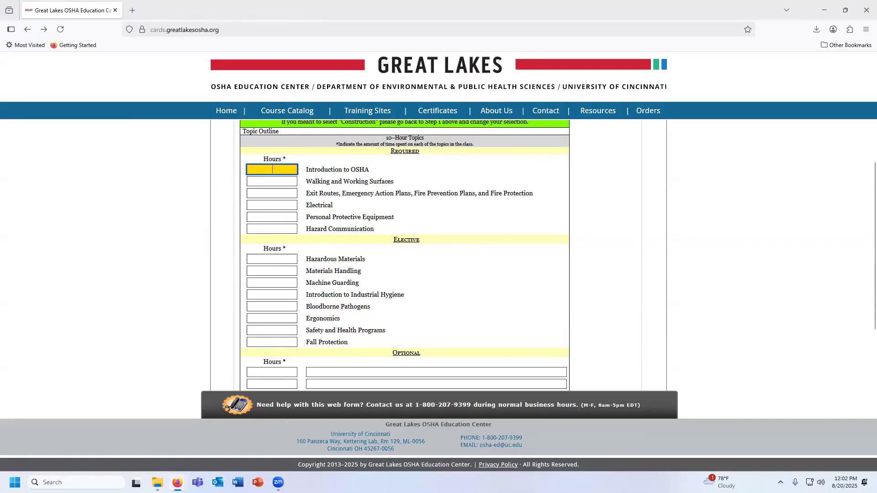
{"action": "key", "text": "Tab"}
{"action": "type", "text": "1"}
{"action": "key", "text": "Tab"}
{"action": "type", "text": "1"}
{"action": "key", "text": "Tab"}
{"action": "type", "text": "1"}
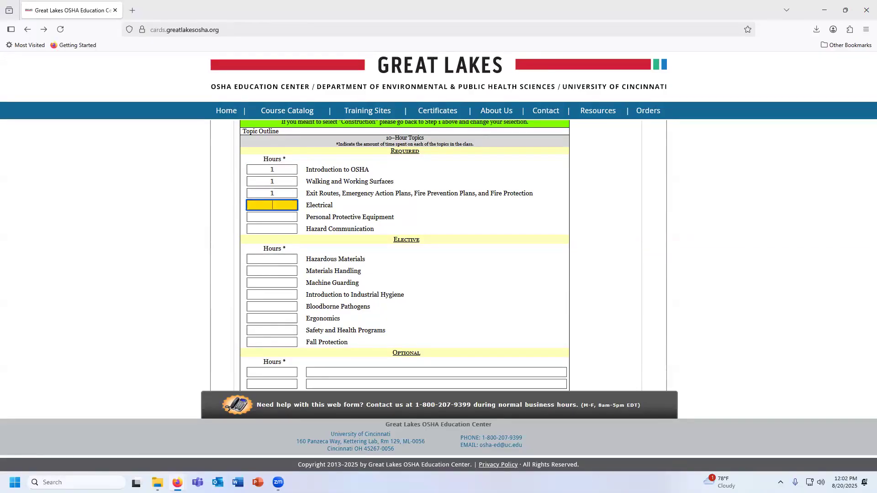
{"action": "key", "text": "Tab"}
{"action": "type", "text": "1"}
{"action": "key", "text": "Tab"}
{"action": "type", "text": "1"}
Enter 1 hour each for electives Hazardous Materials, Materials Handling, Machine Guarding and Introduction to Industrial Hygiene, and proceed to the student names
{"action": "key", "text": "Tab"}
{"action": "type", "text": "1"}
{"action": "key", "text": "Tab"}
{"action": "type", "text": "1"}
{"action": "key", "text": "Tab"}
{"action": "type", "text": "1"}
{"action": "key", "text": "Tab"}
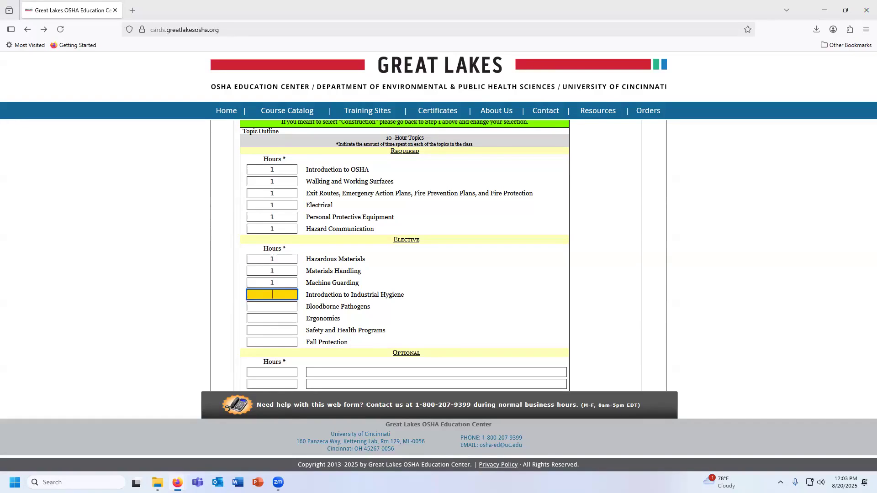
{"action": "scroll", "coordinate": [279, 264], "scroll_direction": "down", "scroll_amount": 3}
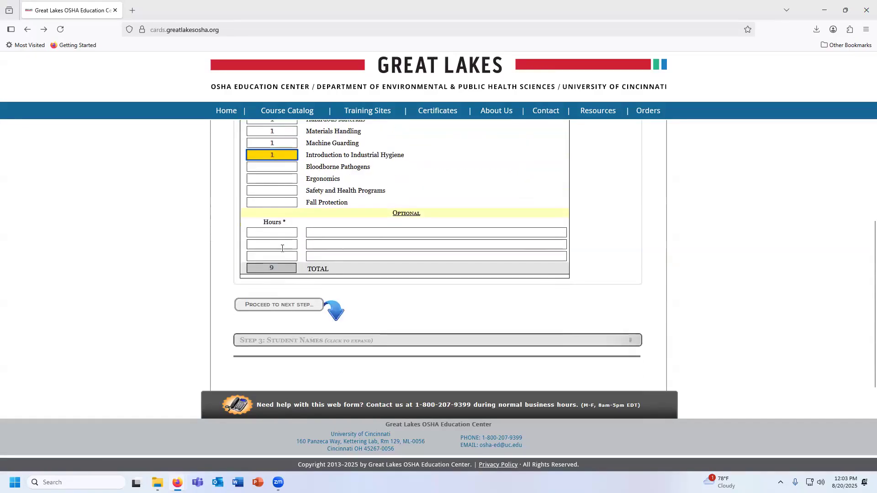
{"action": "key", "text": "Tab"}
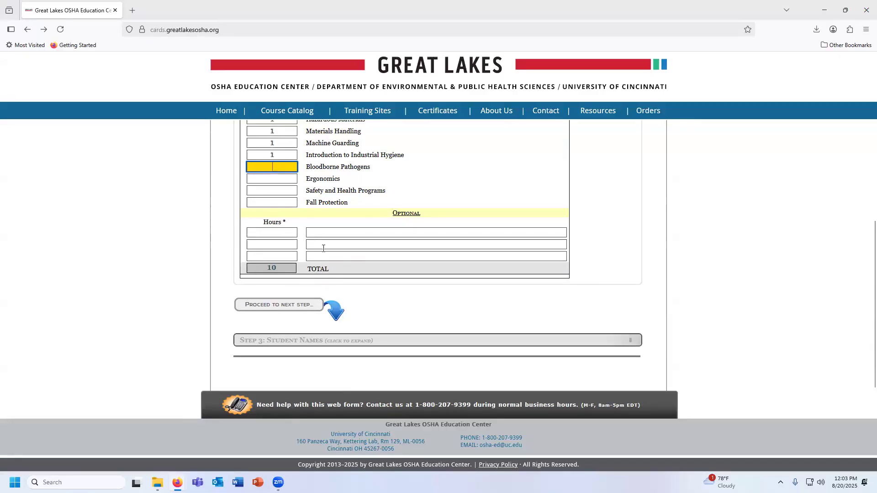
{"action": "left_click", "coordinate": [267, 305]}
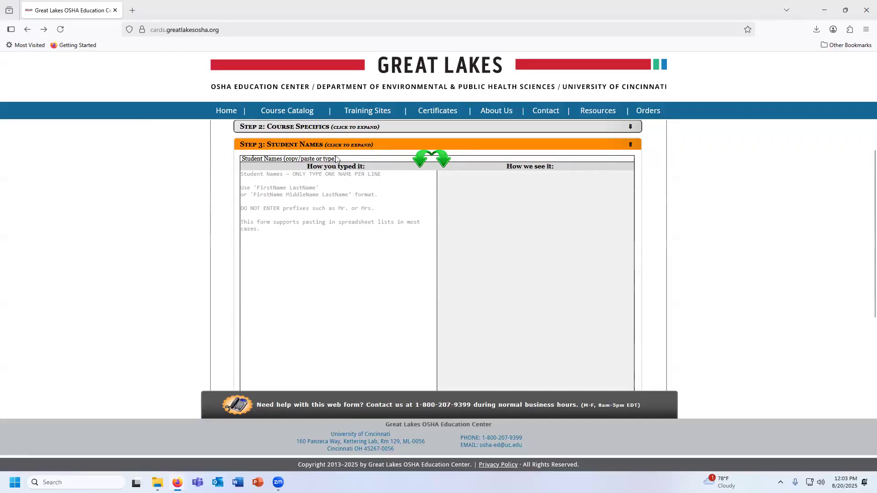
Enter the full names of three students in the student names list, one name per line
{"action": "left_click", "coordinate": [286, 192]}
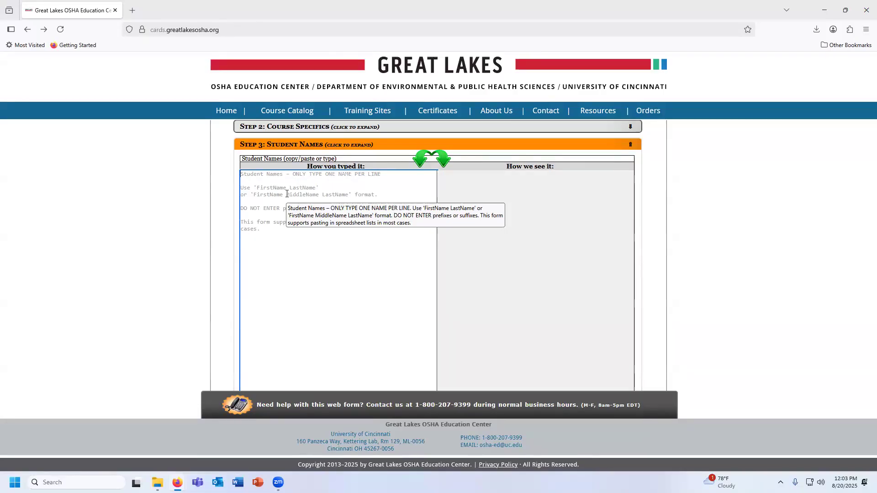
{"action": "type", "text": "John "}
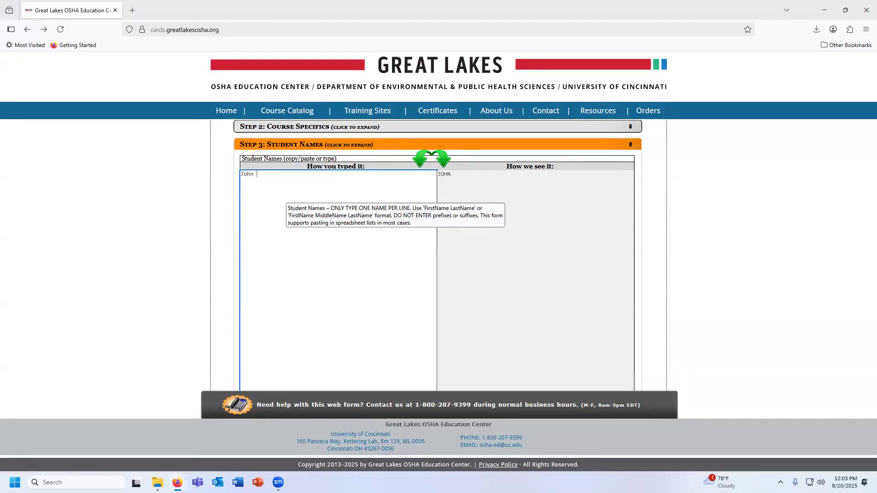
{"action": "type", "text": "smith "}
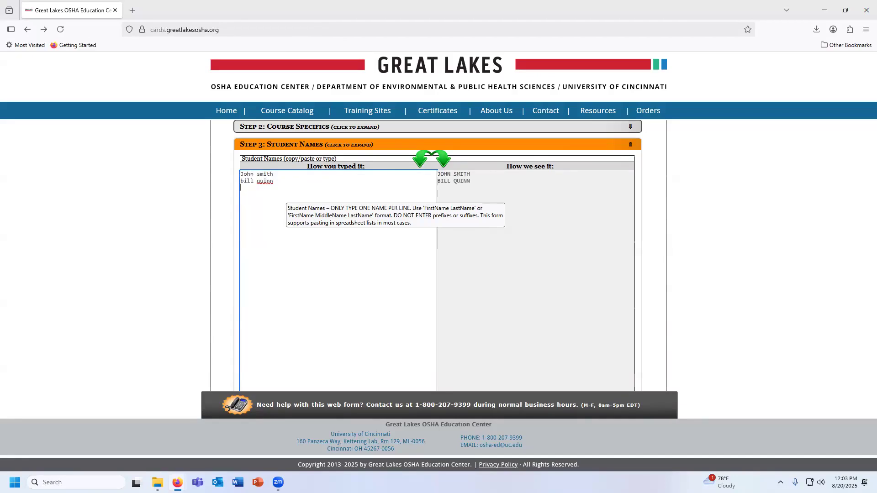
{"action": "key", "text": "Return"}
{"action": "left_click", "coordinate": [208, 213]}
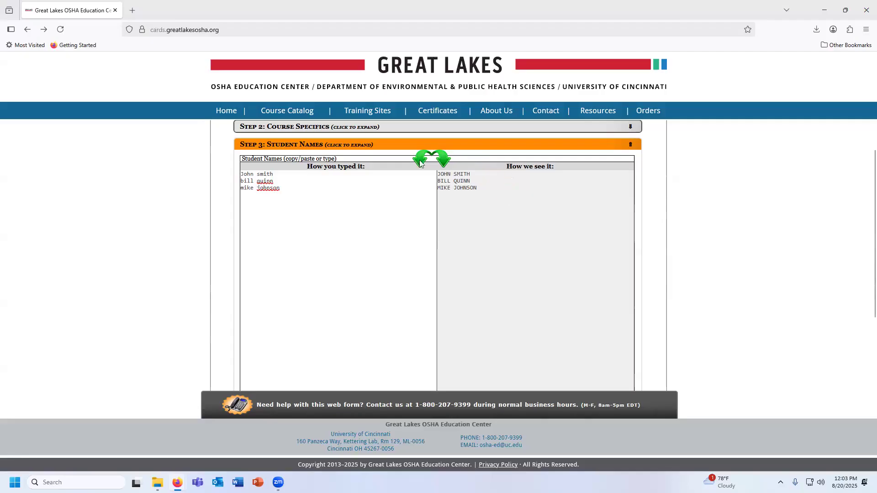
Proceed to certification, attest to the Statement of Certification and submit the trainer report for review
{"action": "scroll", "coordinate": [685, 200], "scroll_direction": "down", "scroll_amount": 2}
{"action": "scroll", "coordinate": [685, 200], "scroll_direction": "down", "scroll_amount": 3}
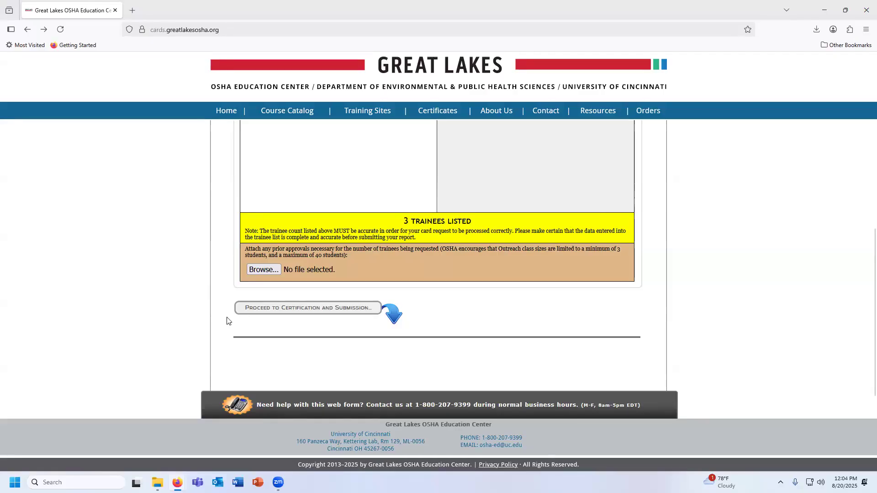
{"action": "left_click", "coordinate": [242, 308]}
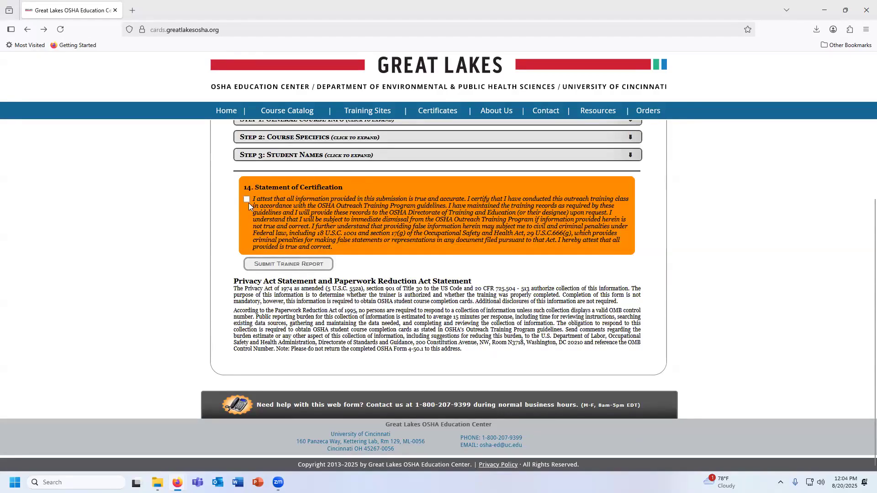
{"action": "left_click", "coordinate": [247, 200]}
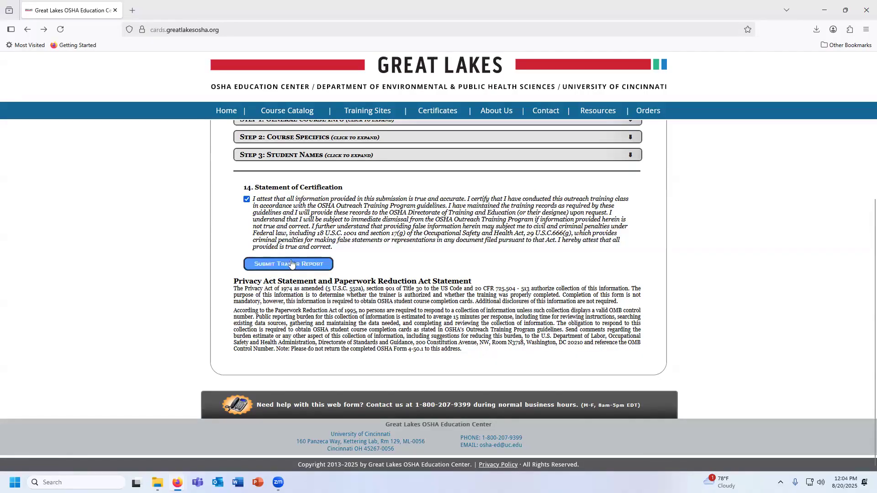
{"action": "left_click", "coordinate": [311, 267]}
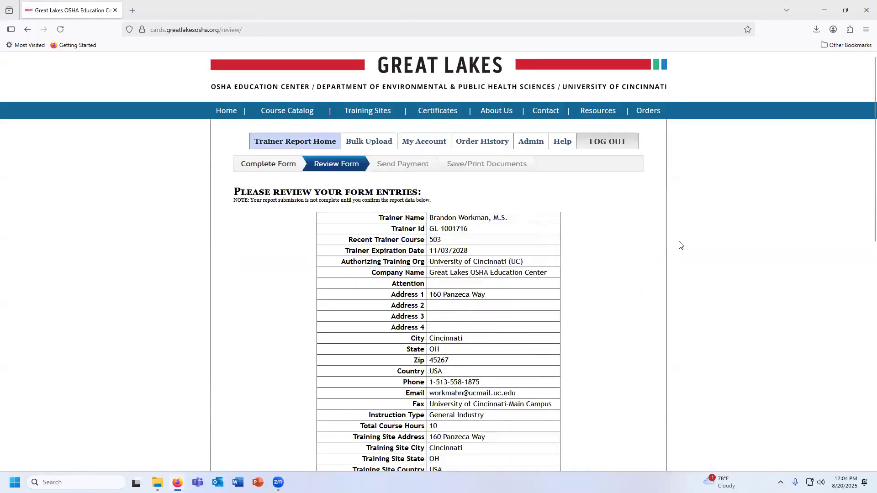
Review the form entries, confirm the report as complete and accurate, and approve and submit it as final
{"action": "scroll", "coordinate": [573, 217], "scroll_direction": "down", "scroll_amount": 1}
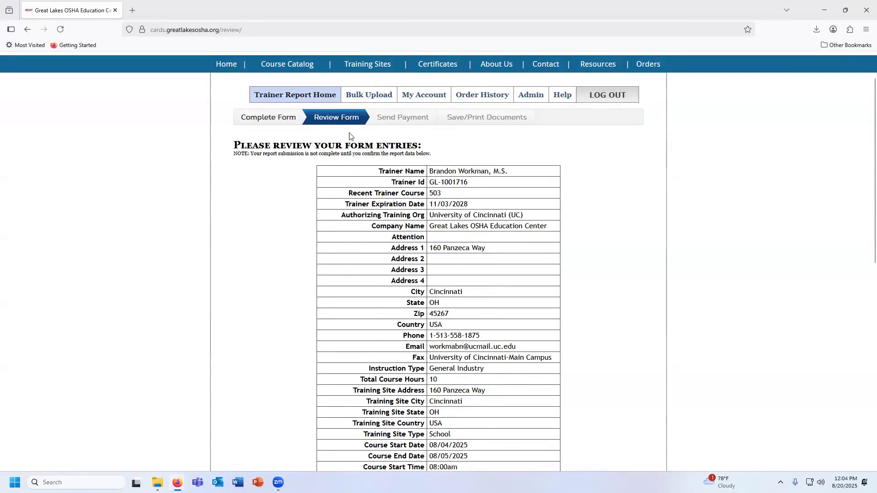
{"action": "scroll", "coordinate": [612, 210], "scroll_direction": "down", "scroll_amount": 3}
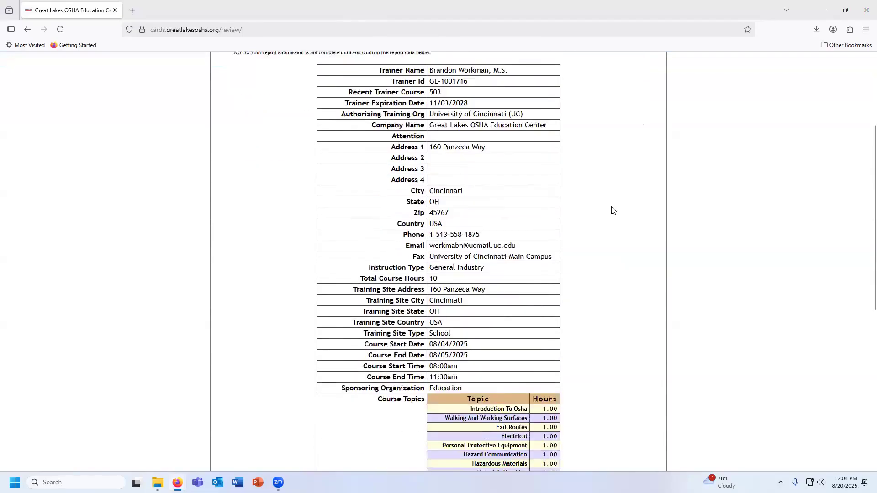
{"action": "scroll", "coordinate": [612, 211], "scroll_direction": "down", "scroll_amount": 4}
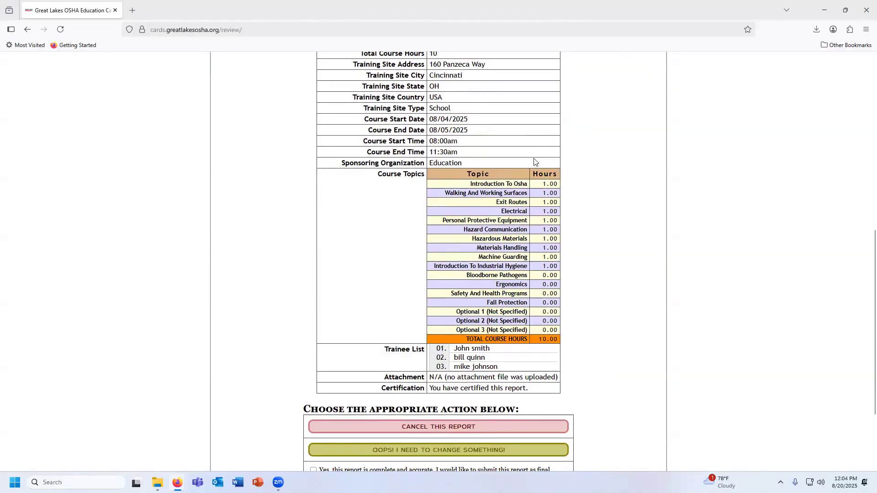
{"action": "scroll", "coordinate": [535, 164], "scroll_direction": "down", "scroll_amount": 2}
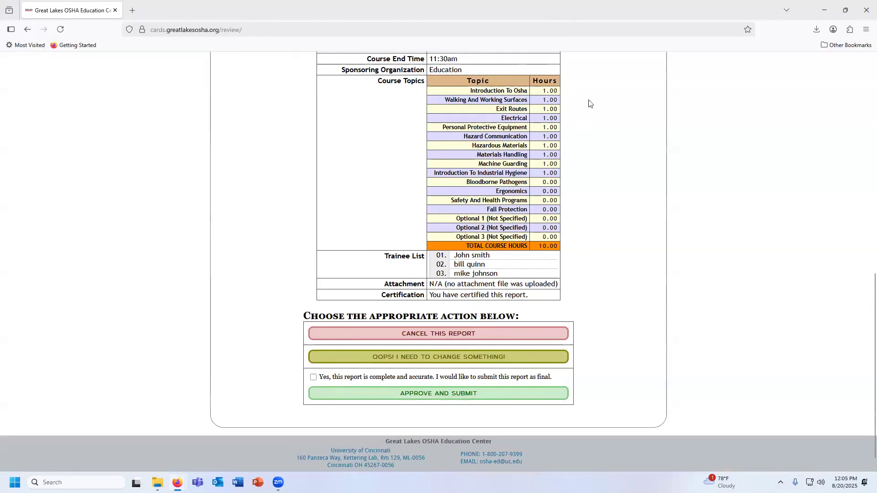
{"action": "scroll", "coordinate": [548, 249], "scroll_direction": "down", "scroll_amount": 1}
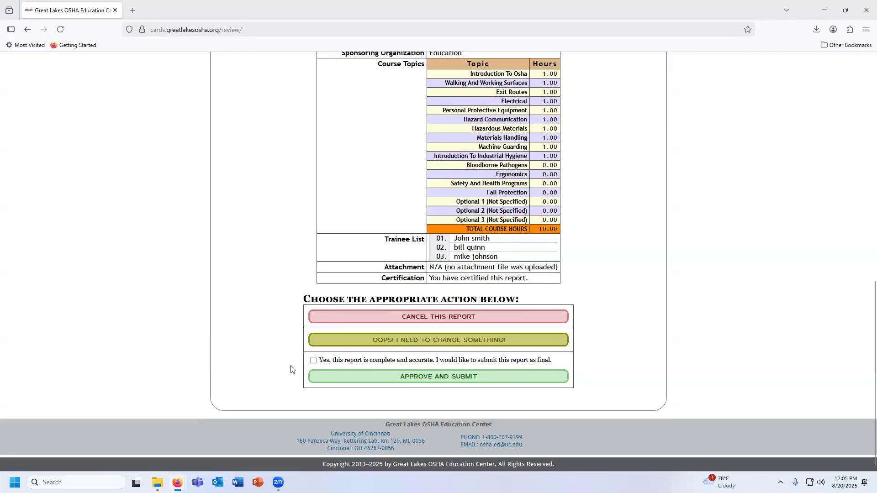
{"action": "left_click", "coordinate": [313, 361]}
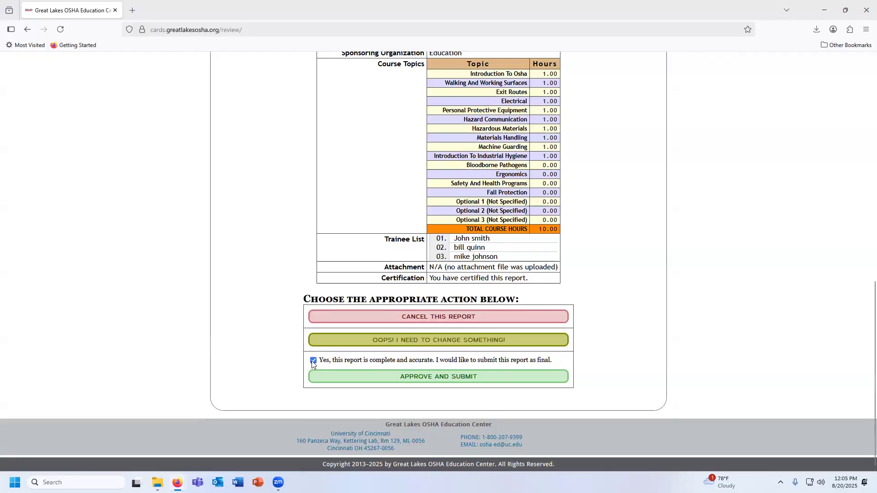
{"action": "left_click", "coordinate": [467, 377]}
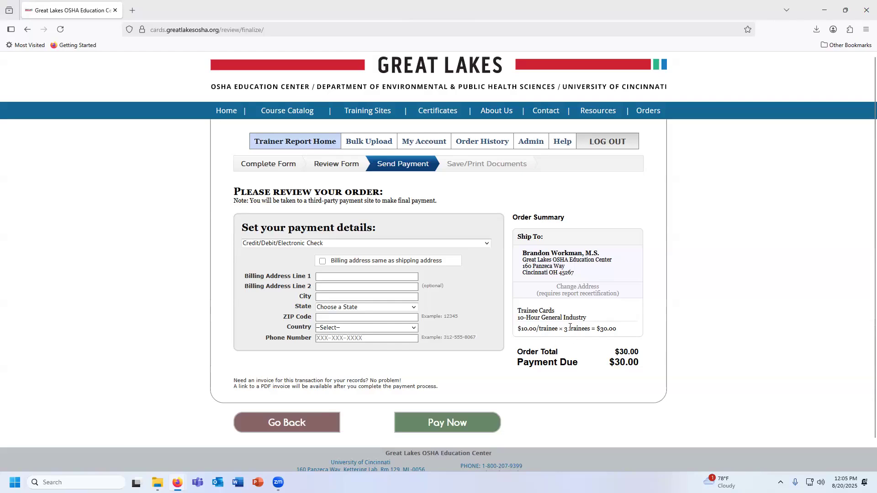
Use the shipping address as the billing address and set the payment method to Purchase Order/Physical Check
{"action": "left_click", "coordinate": [323, 262]}
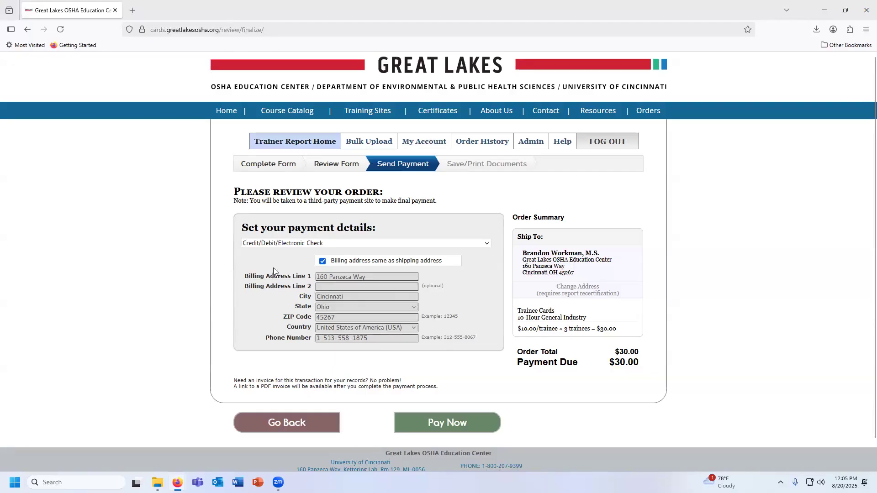
{"action": "left_click", "coordinate": [482, 245]}
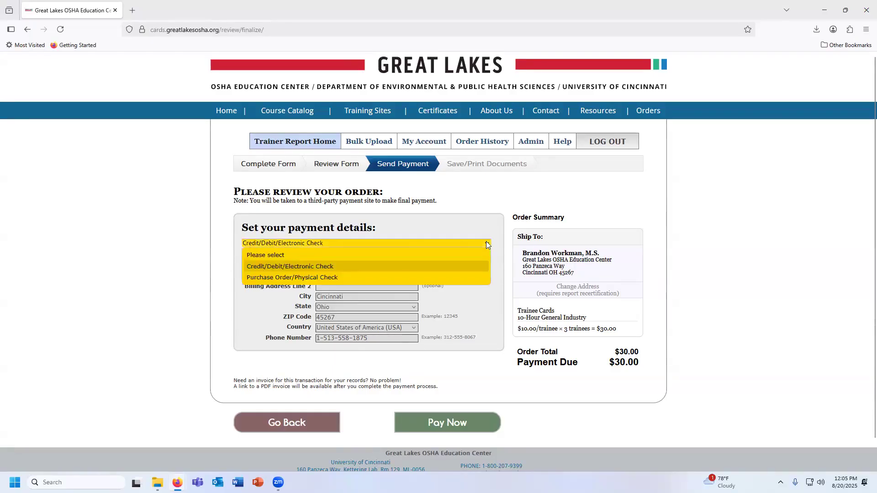
{"action": "left_click", "coordinate": [329, 278]}
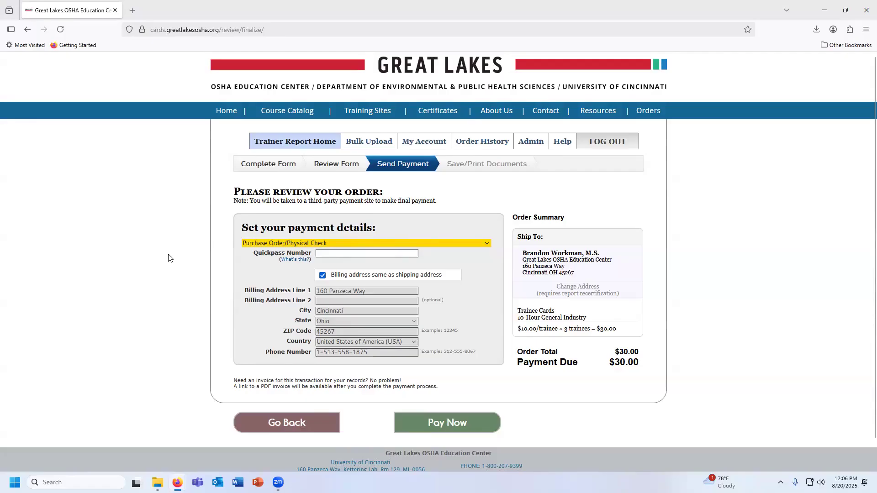
Open the site's Orders page with its ordering options and decline the browser's offer to update the saved address
{"action": "scroll", "coordinate": [168, 258], "scroll_direction": "down", "scroll_amount": 1}
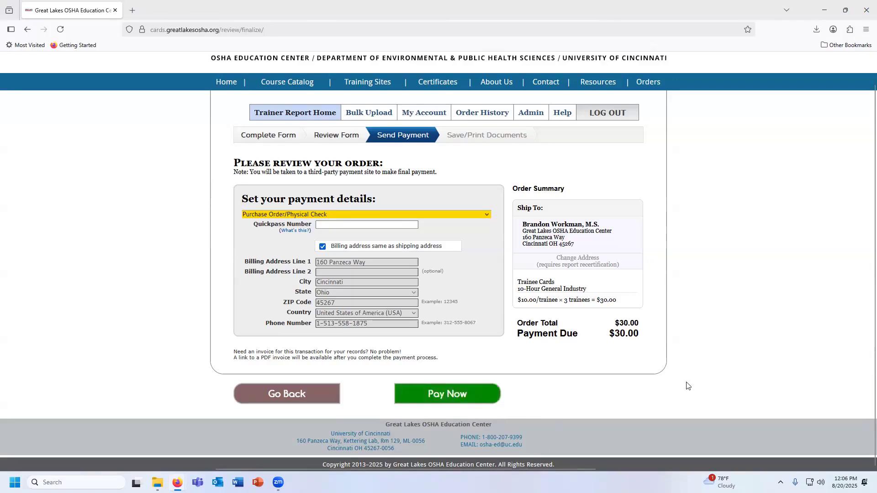
{"action": "scroll", "coordinate": [684, 385], "scroll_direction": "up", "scroll_amount": 1}
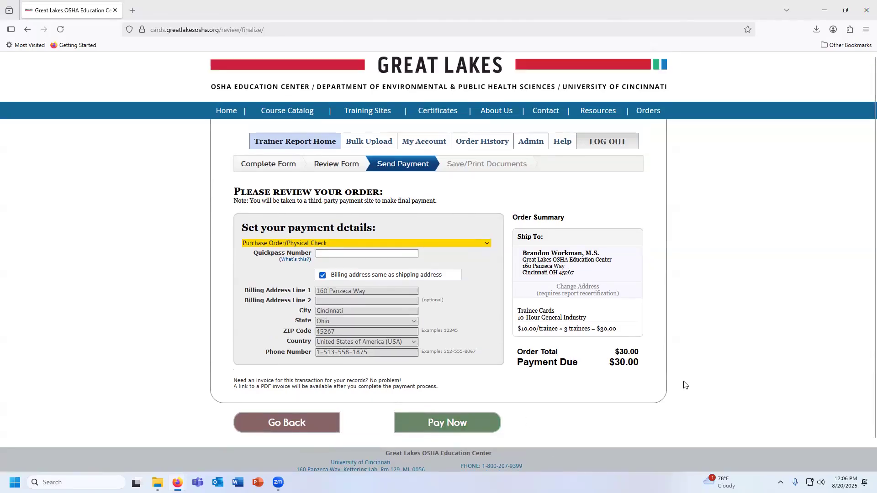
{"action": "left_click", "coordinate": [651, 115]}
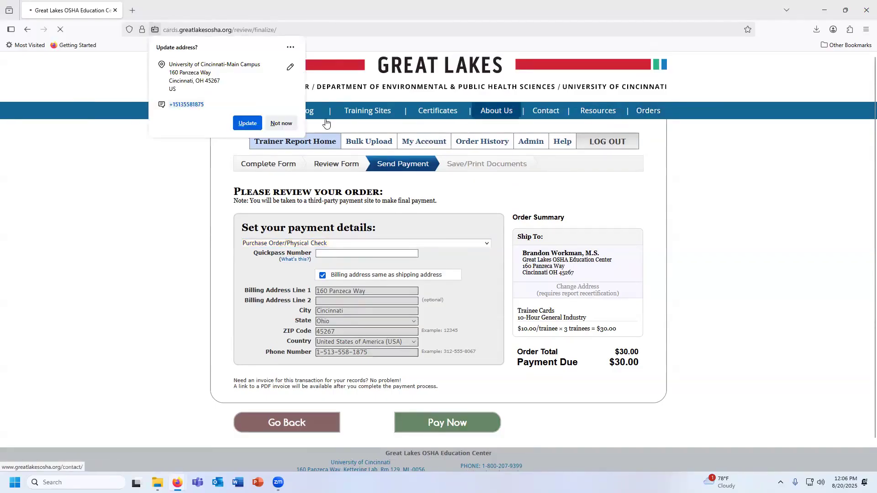
{"action": "left_click", "coordinate": [277, 126]}
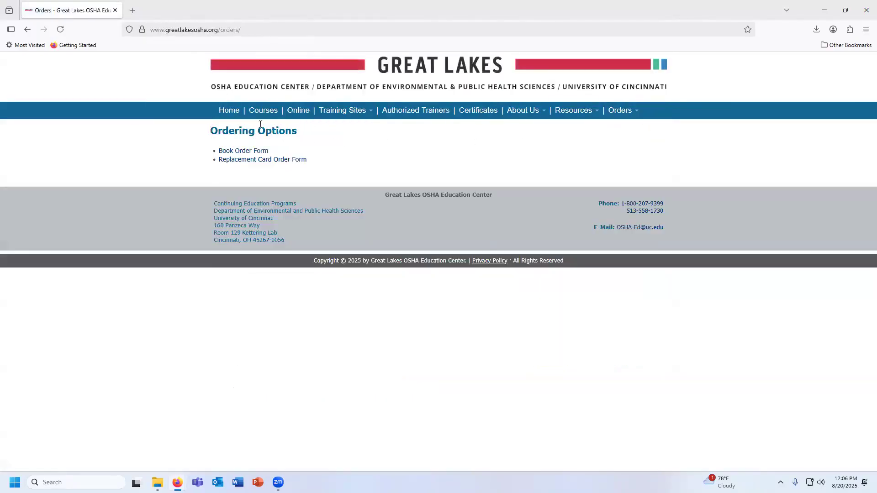
Open the Replacement Card Order Form and examine its instructions, card details, personal and shipping fields, and refund policy section
{"action": "left_click", "coordinate": [263, 160]}
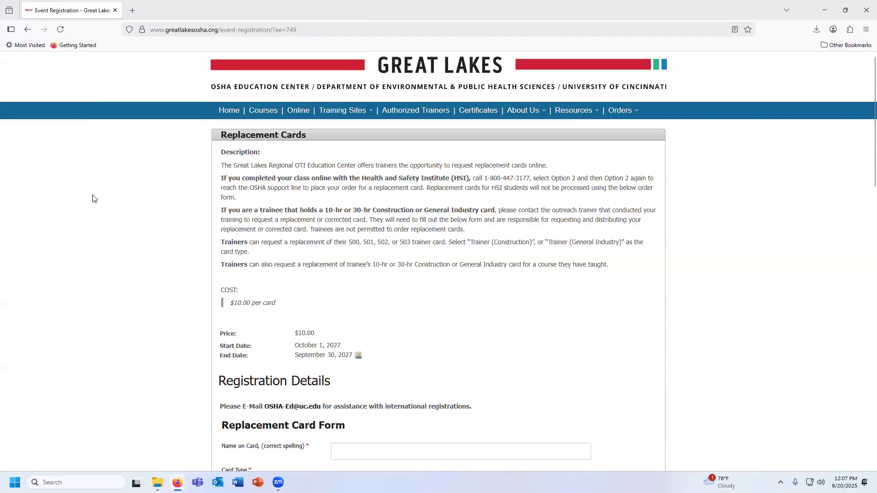
{"action": "scroll", "coordinate": [213, 91], "scroll_direction": "down", "scroll_amount": 1}
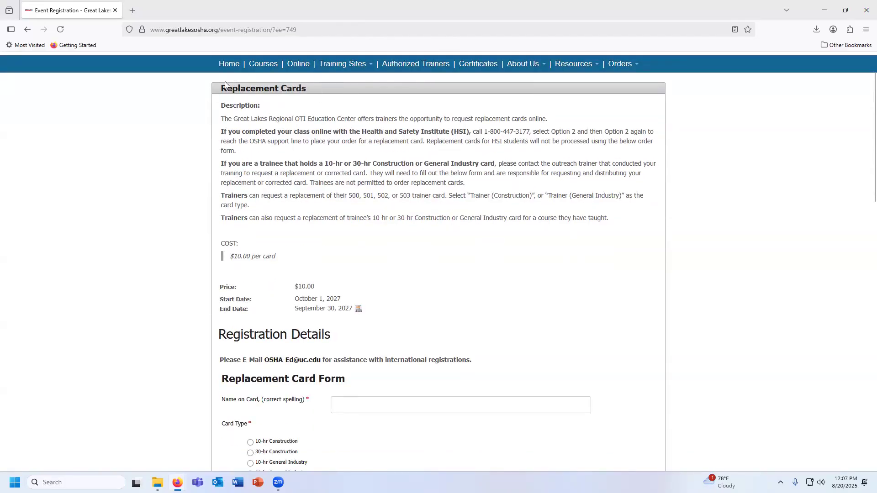
{"action": "scroll", "coordinate": [220, 251], "scroll_direction": "down", "scroll_amount": 1}
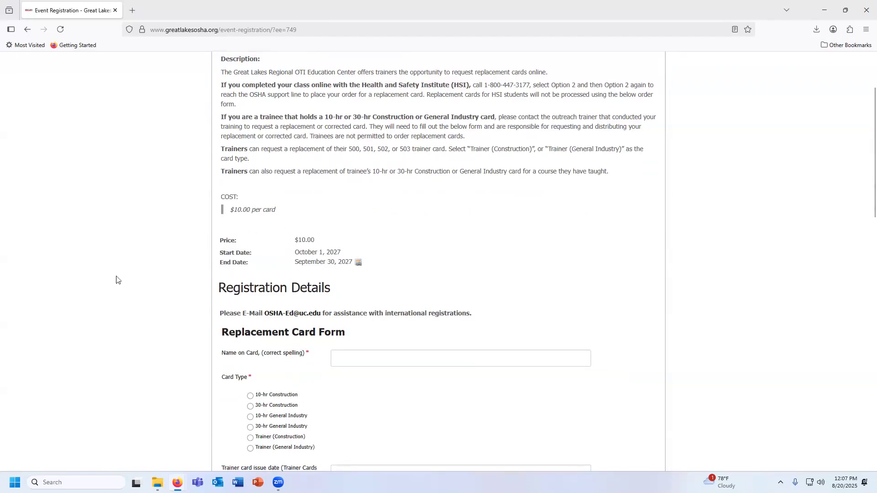
{"action": "scroll", "coordinate": [222, 267], "scroll_direction": "down", "scroll_amount": 3}
{"action": "scroll", "coordinate": [222, 267], "scroll_direction": "down", "scroll_amount": 4}
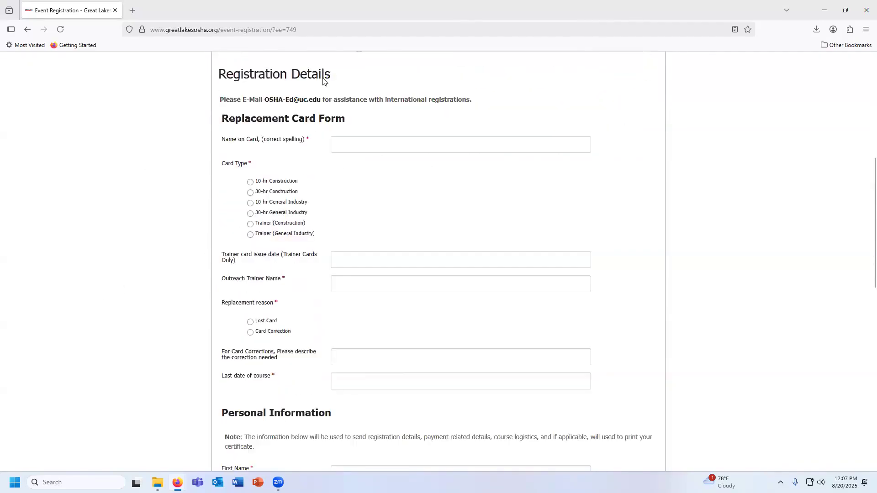
{"action": "scroll", "coordinate": [325, 224], "scroll_direction": "down", "scroll_amount": 1}
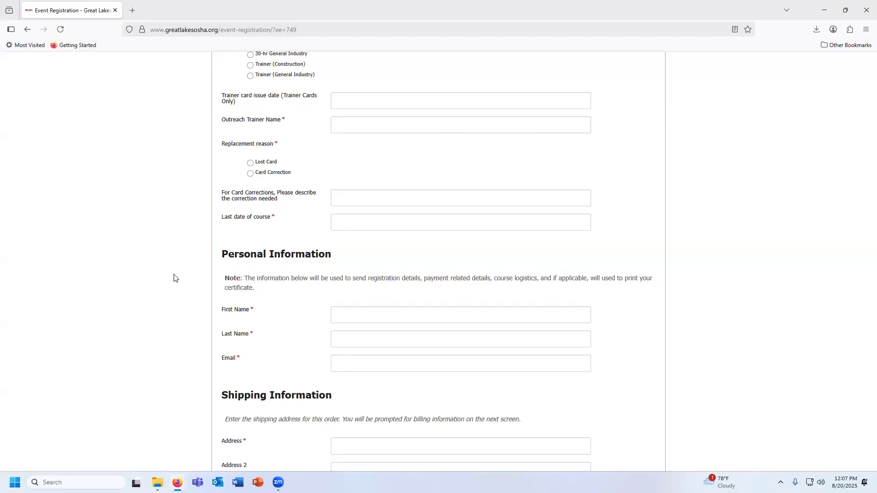
{"action": "scroll", "coordinate": [174, 278], "scroll_direction": "down", "scroll_amount": 2}
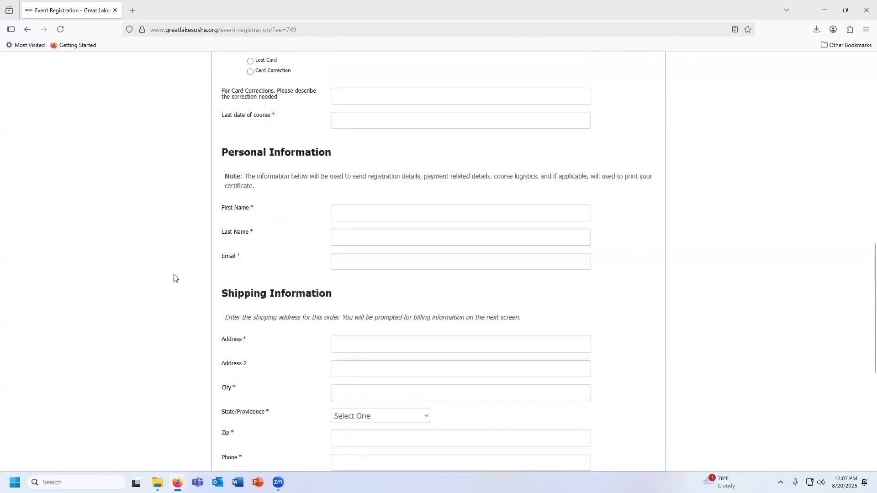
{"action": "scroll", "coordinate": [660, 351], "scroll_direction": "down", "scroll_amount": 4}
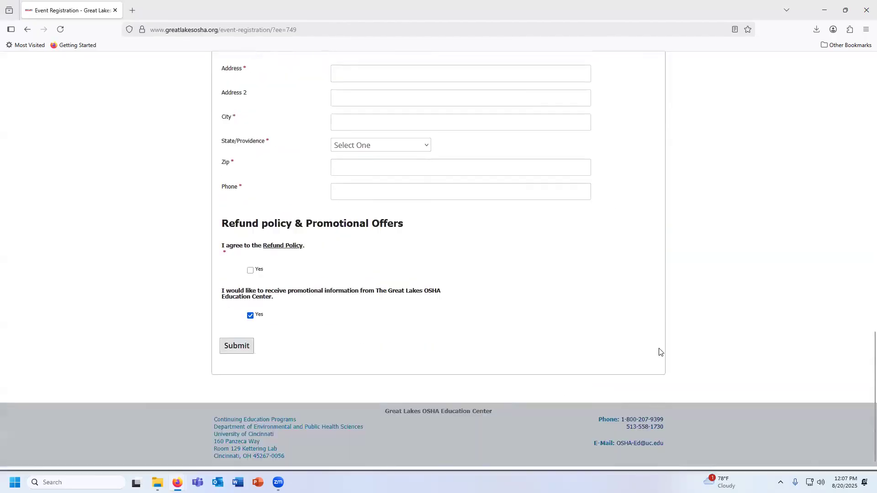